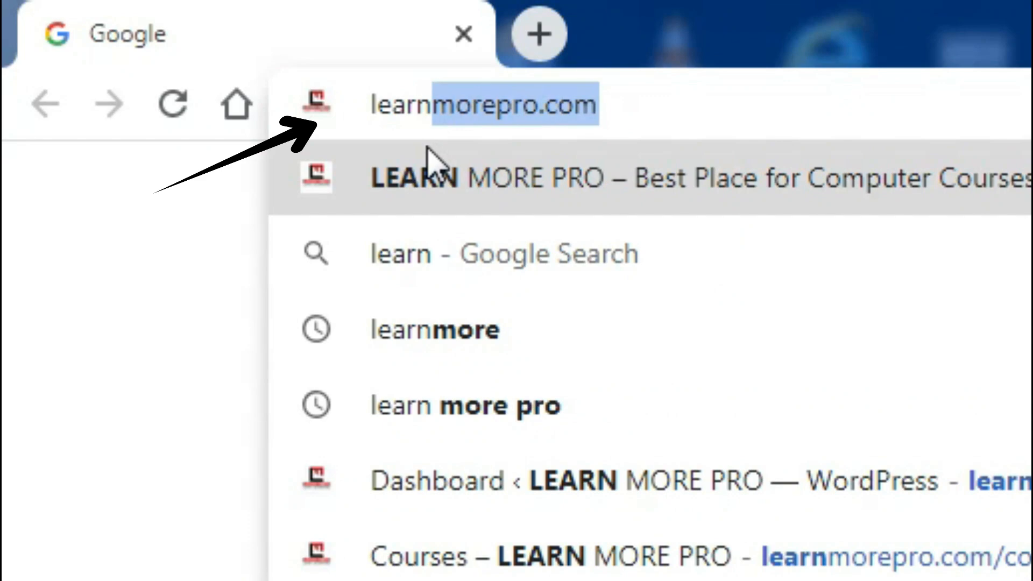
Step: Open learnmorepro.com and browse the offers on its Courses page
key("Right")
key("Return")
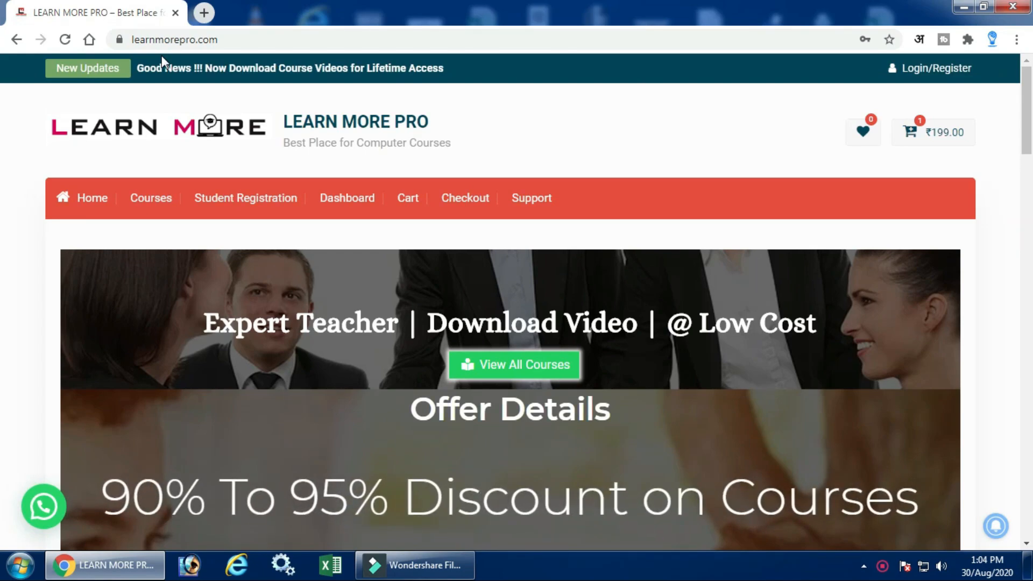
left_click(160, 200)
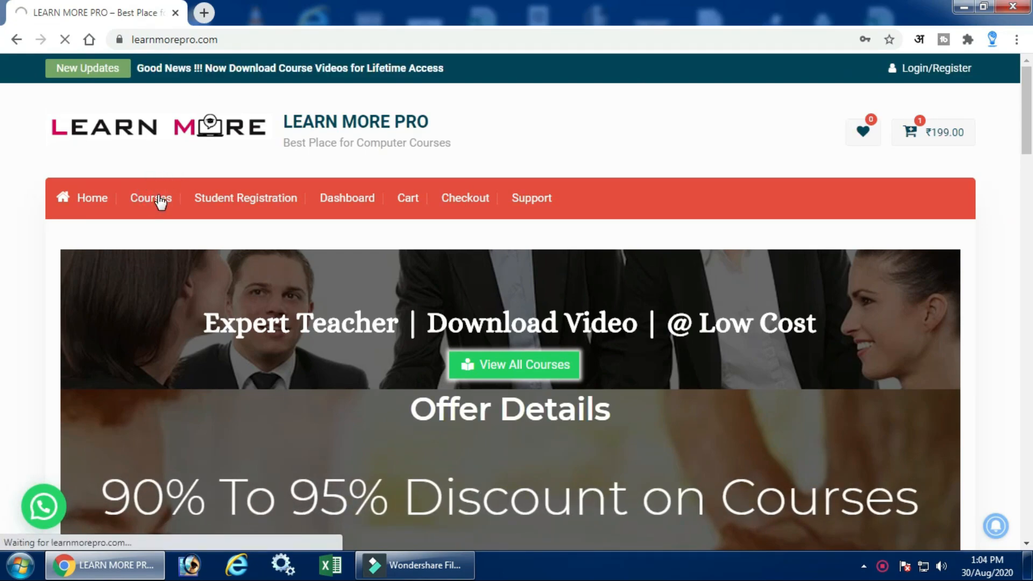
scroll(160, 200, "down", 5)
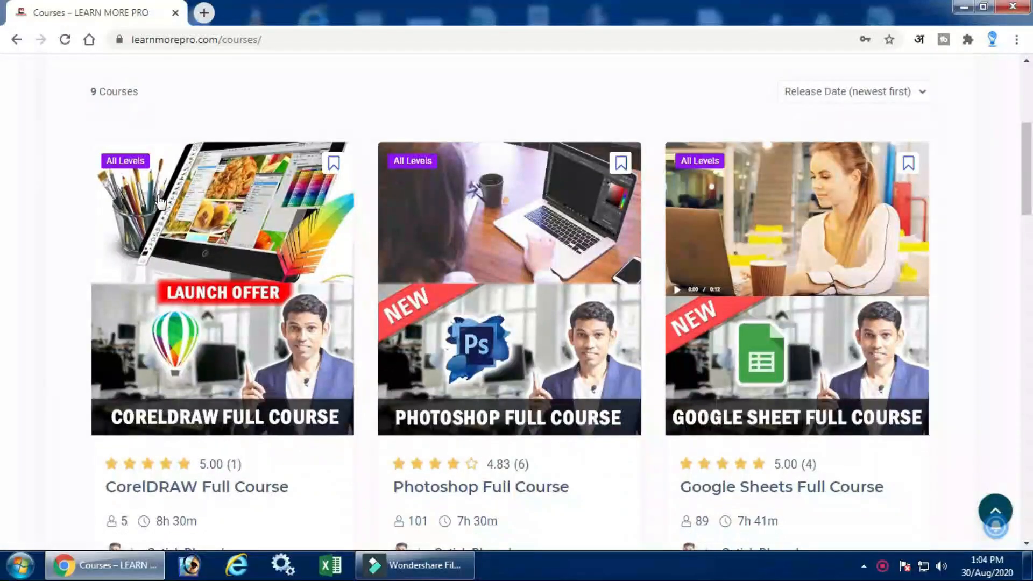
scroll(159, 200, "down", 9)
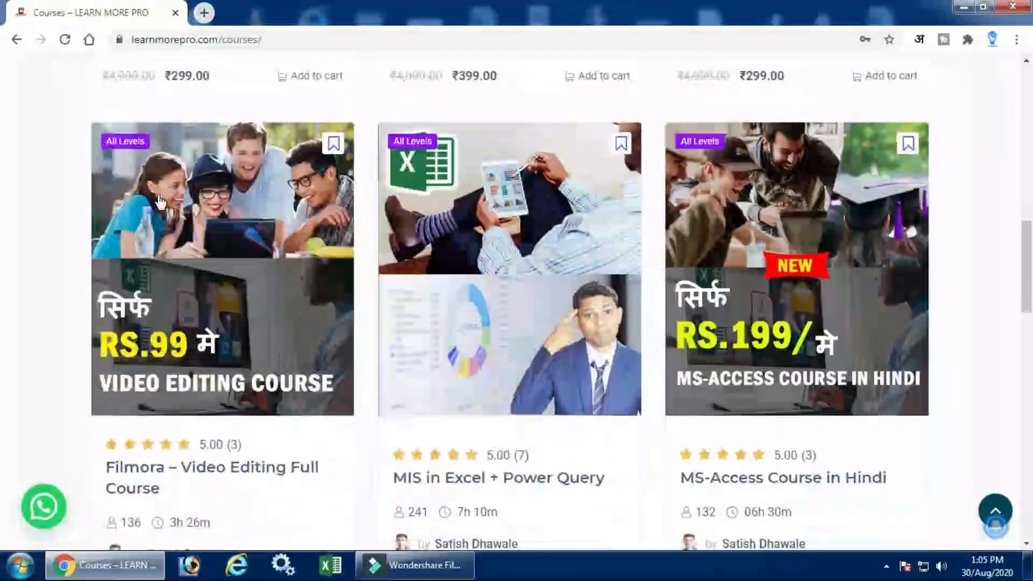
scroll(159, 201, "down", 10)
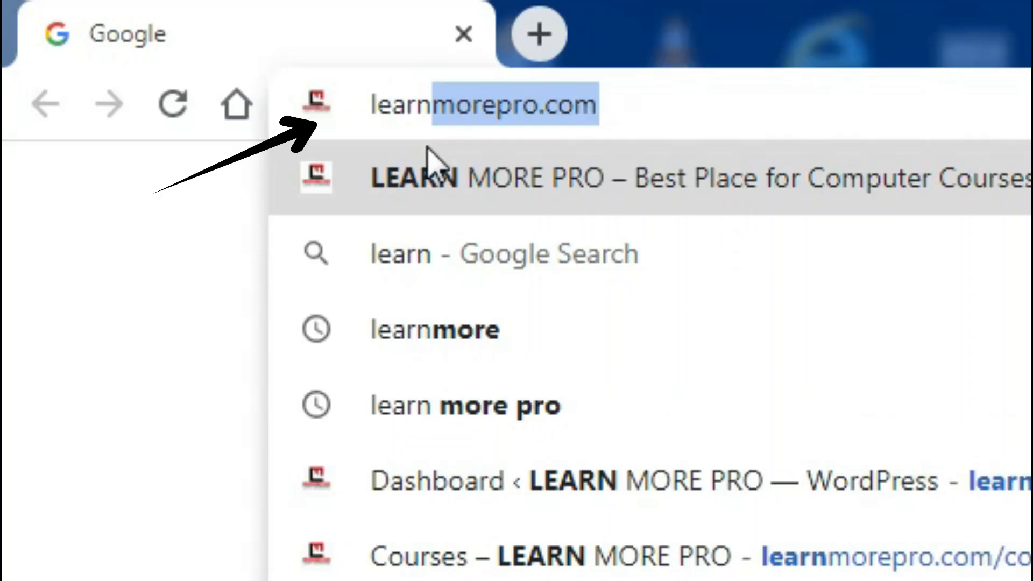
key("End")
key("Return")
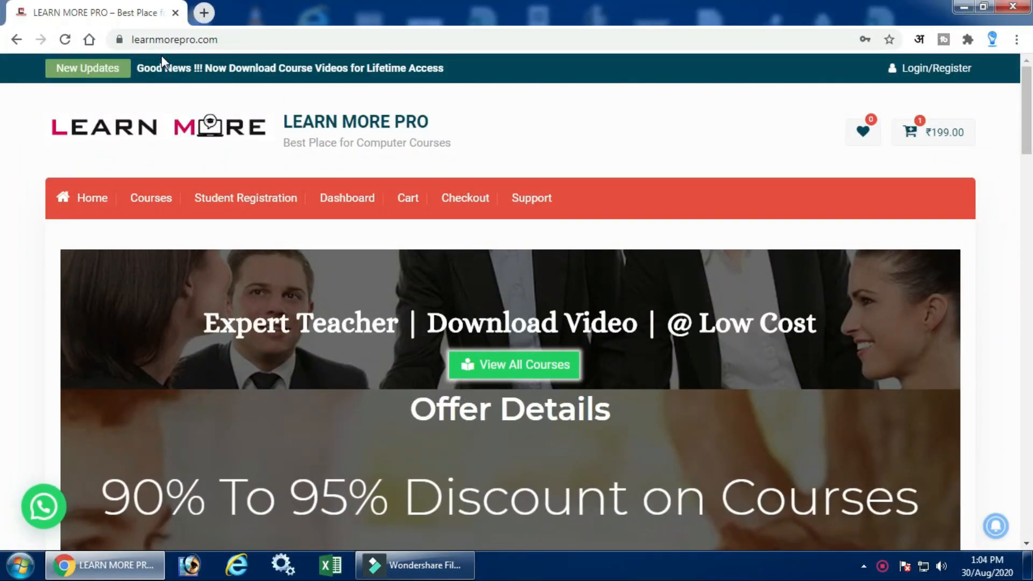
left_click(160, 200)
scroll(160, 200, "down", 5)
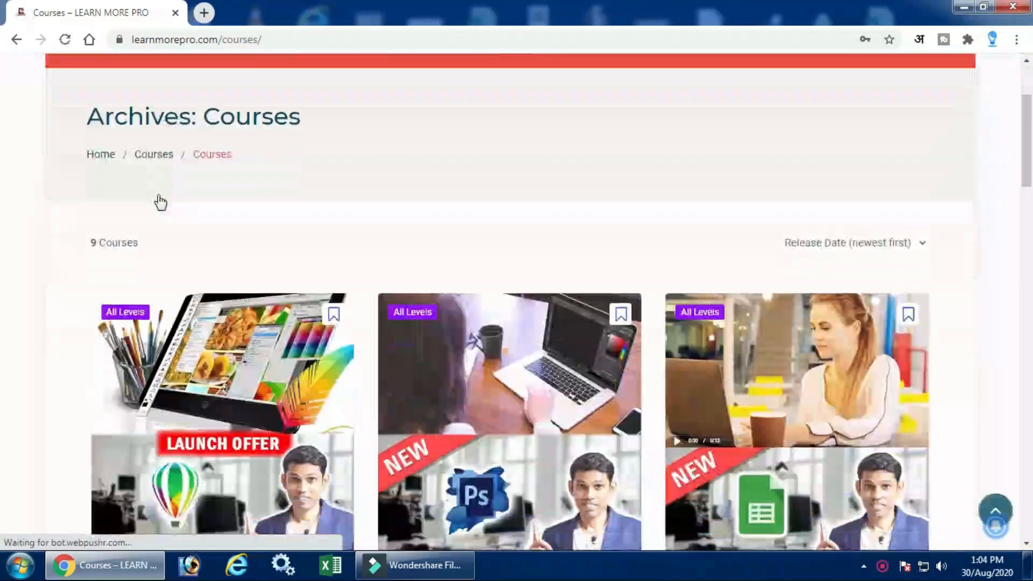
scroll(160, 200, "down", 8)
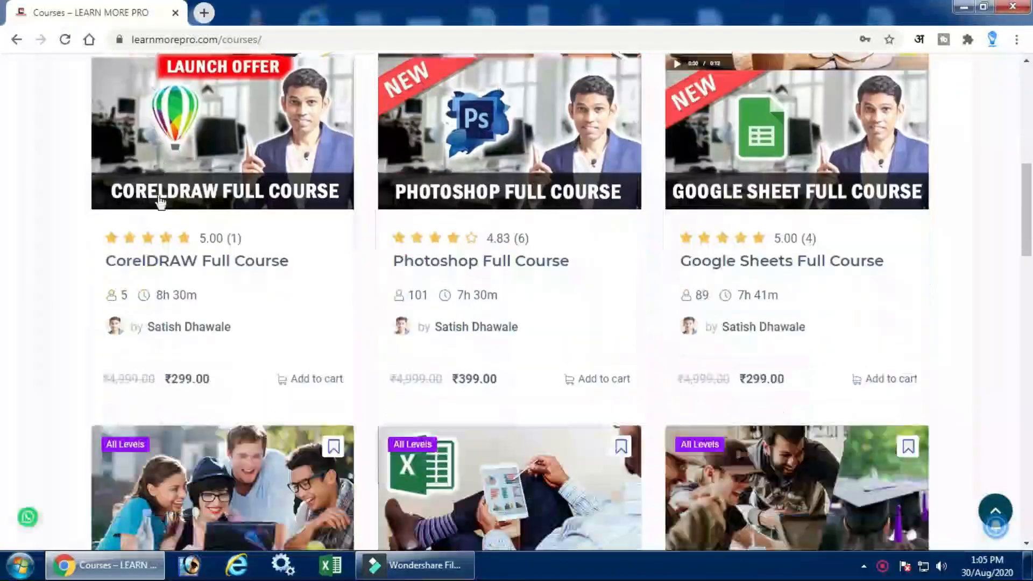
scroll(159, 200, "down", 10)
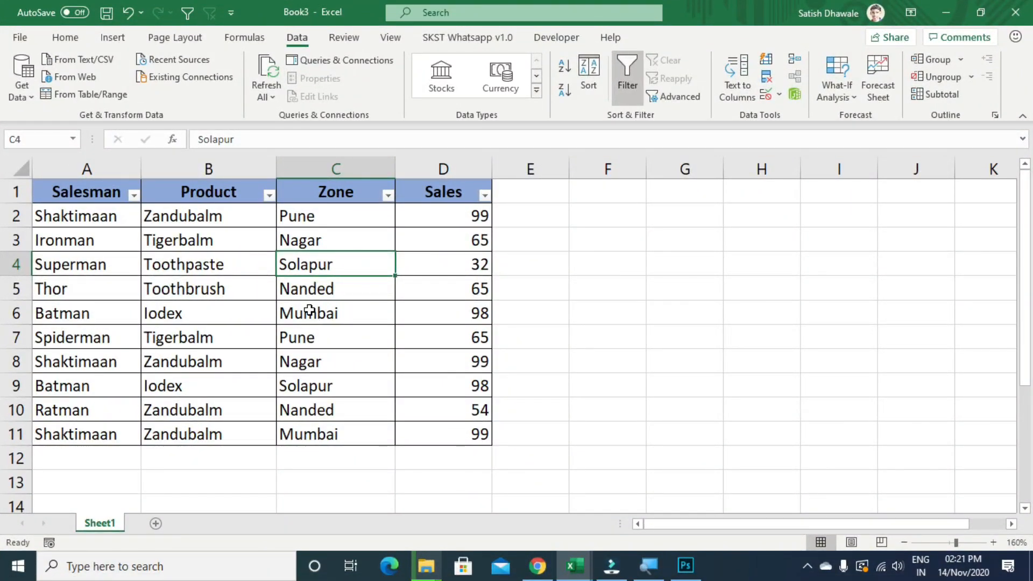
Step: Filter the table by the Mumbai value of cell C6 in the Zone column, and undo the filter
left_click(309, 310)
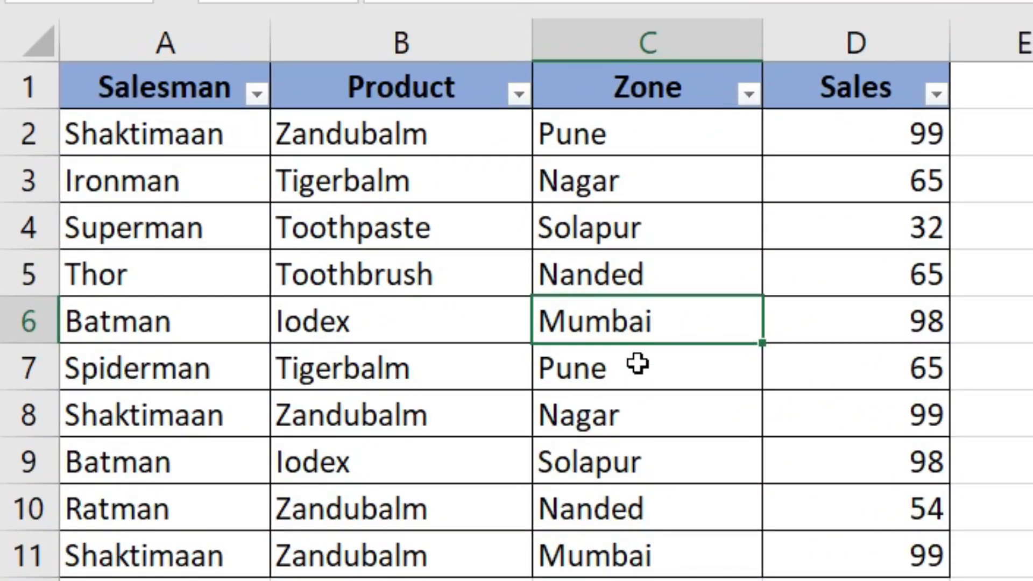
left_click(653, 331)
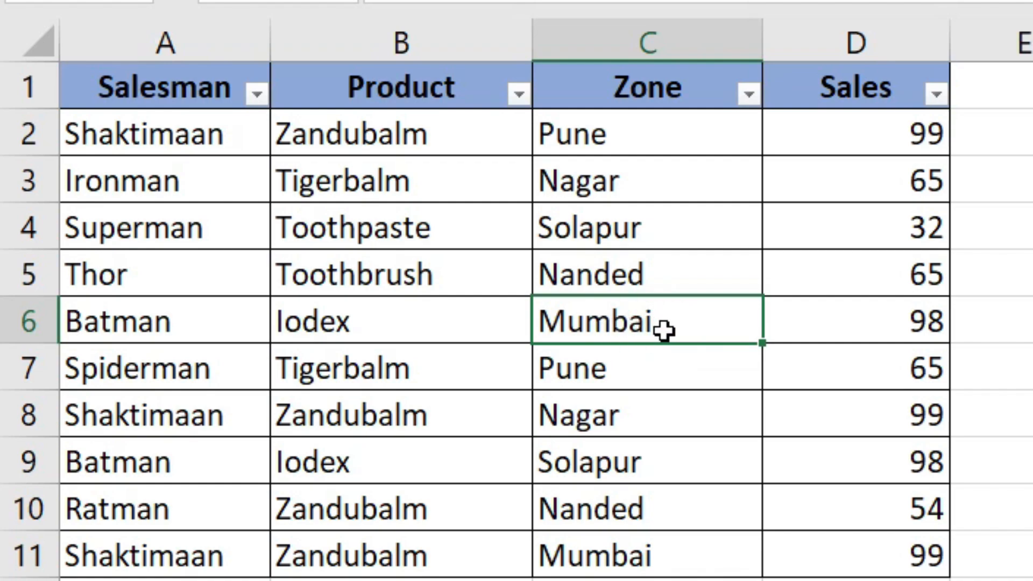
key("Menu")
key("e")
key("v")
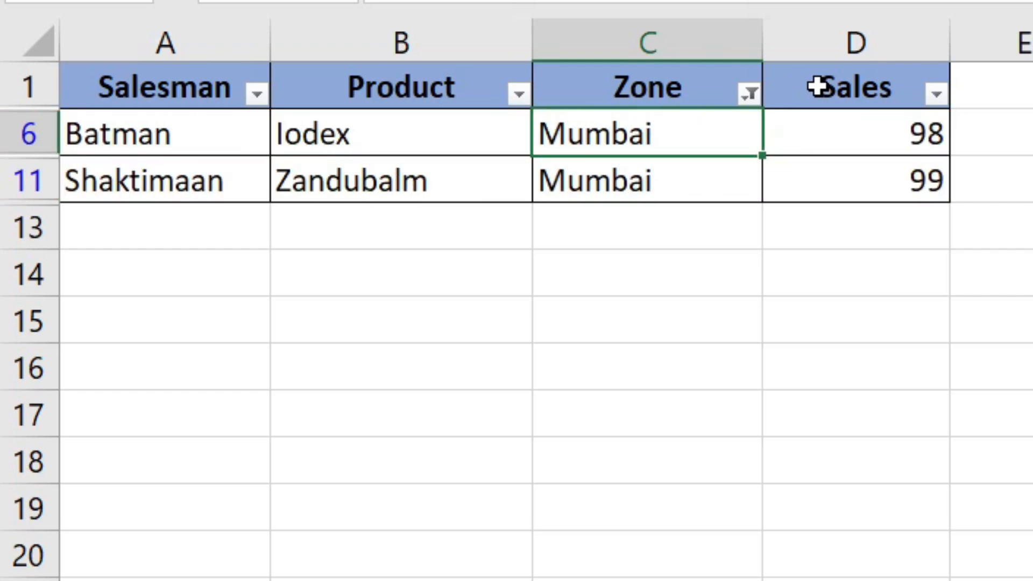
key("ctrl+z")
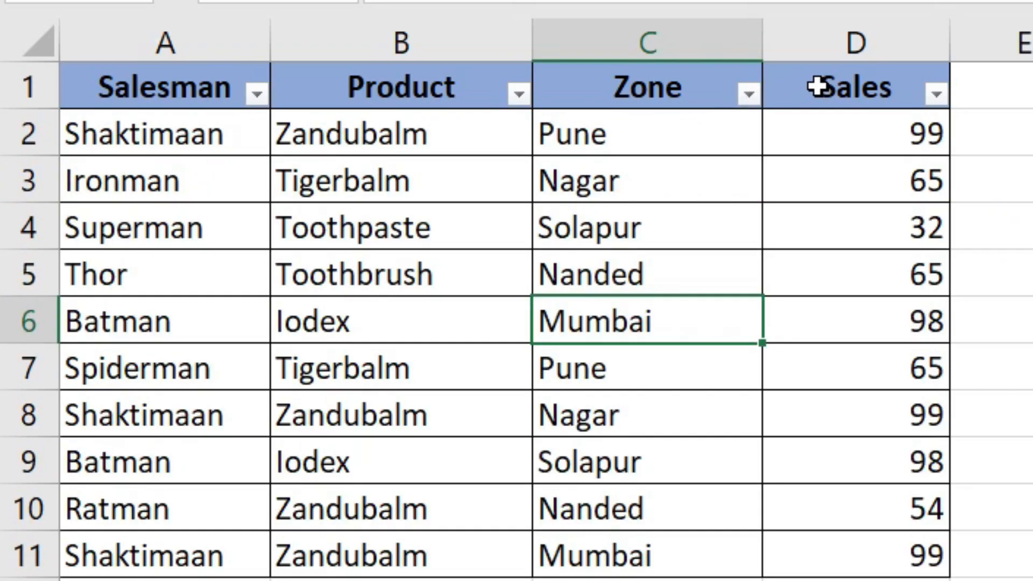
Step: Filter the table by the Nagar value of cell C3 in the Zone column, and undo the filter
left_click(634, 184)
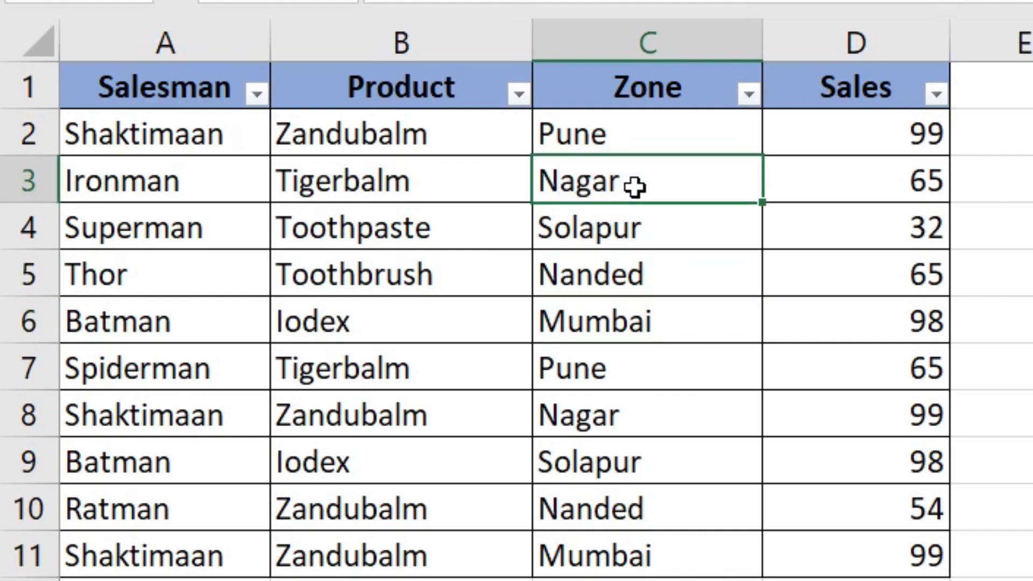
key("Menu")
key("e")
key("v")
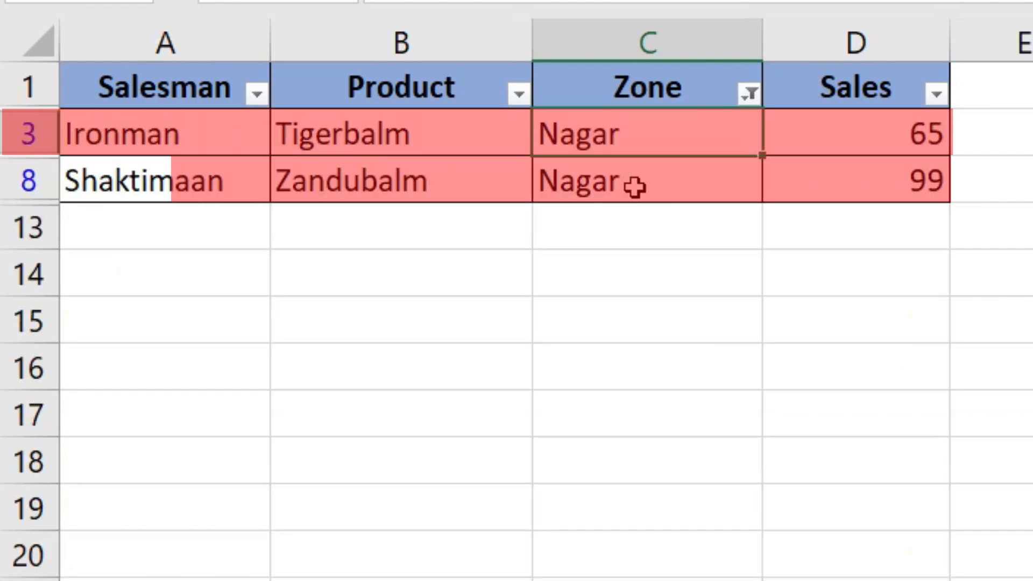
key("ctrl+z")
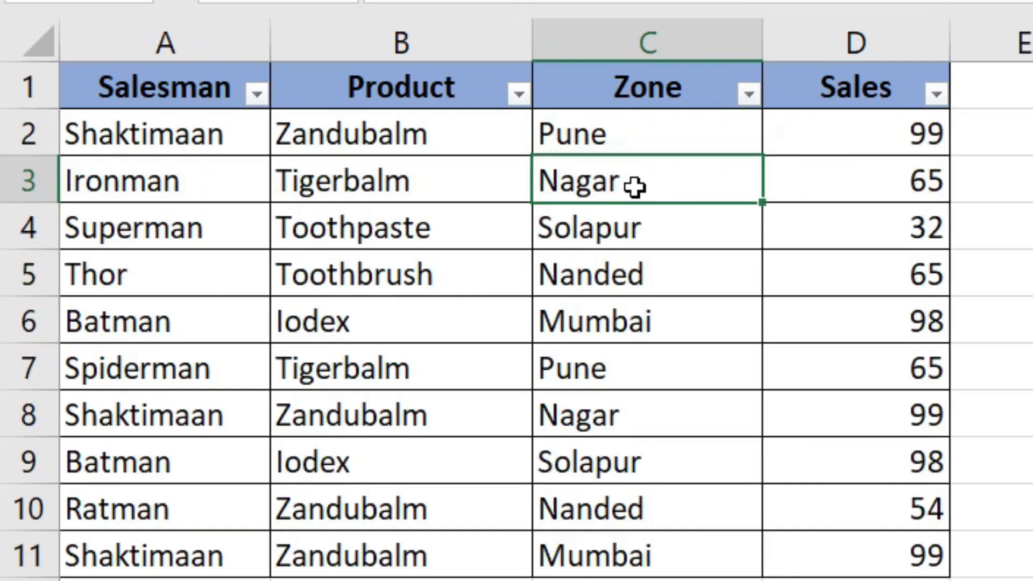
Step: Filter the table by the Pune value of cell C2 in the Zone column, and undo the filter
left_click(635, 186)
left_click(643, 139)
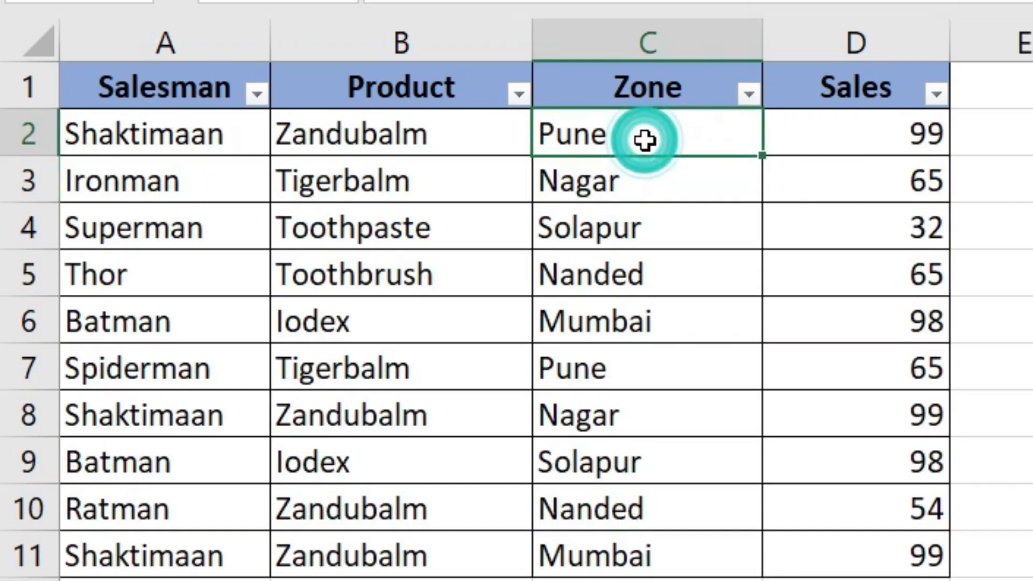
key("Menu")
key("e")
key("v")
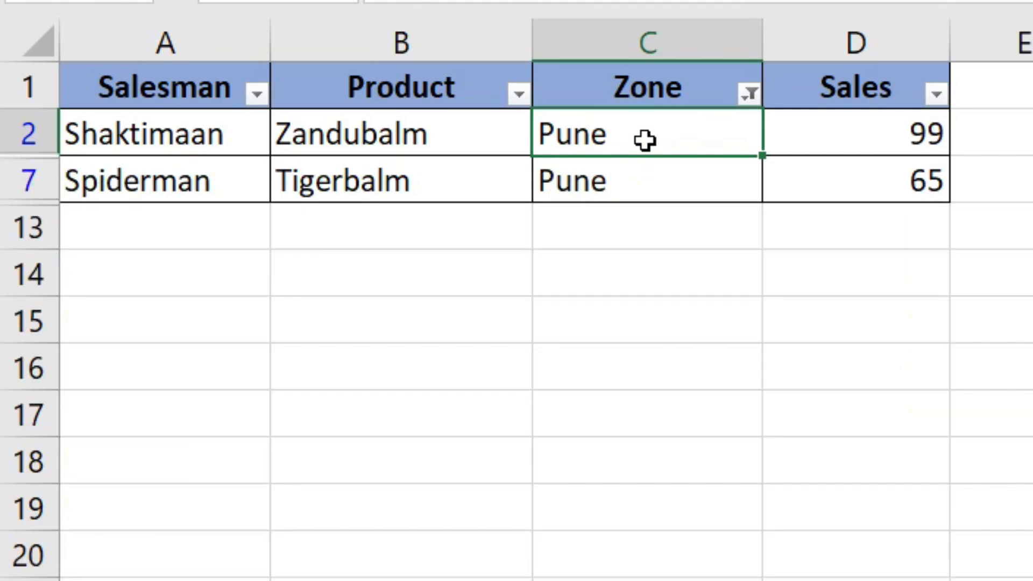
key("ctrl+z")
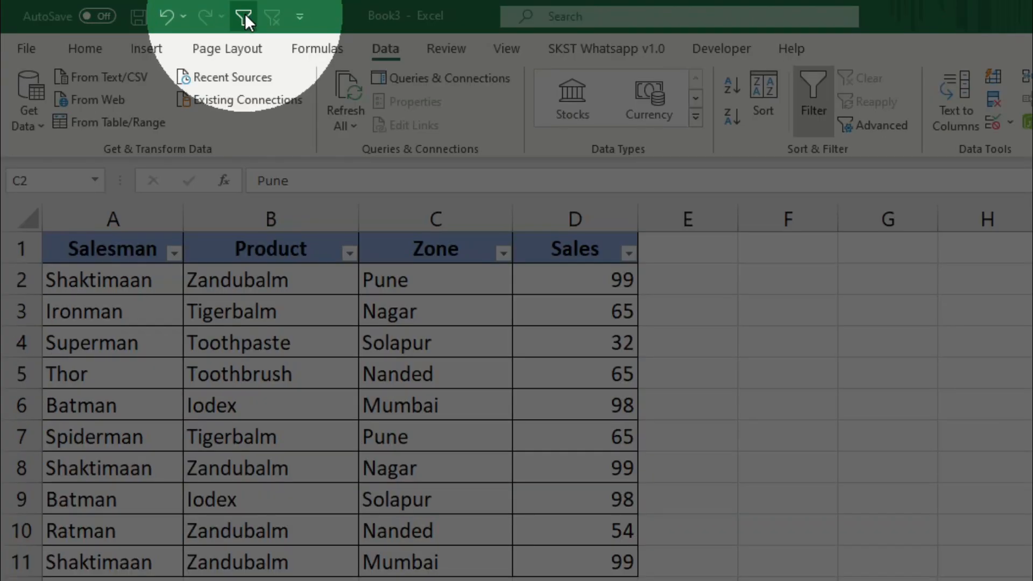
Step: Apply AutoFilter to the Solapur value in cell C4 and clear all filters
left_click(427, 342)
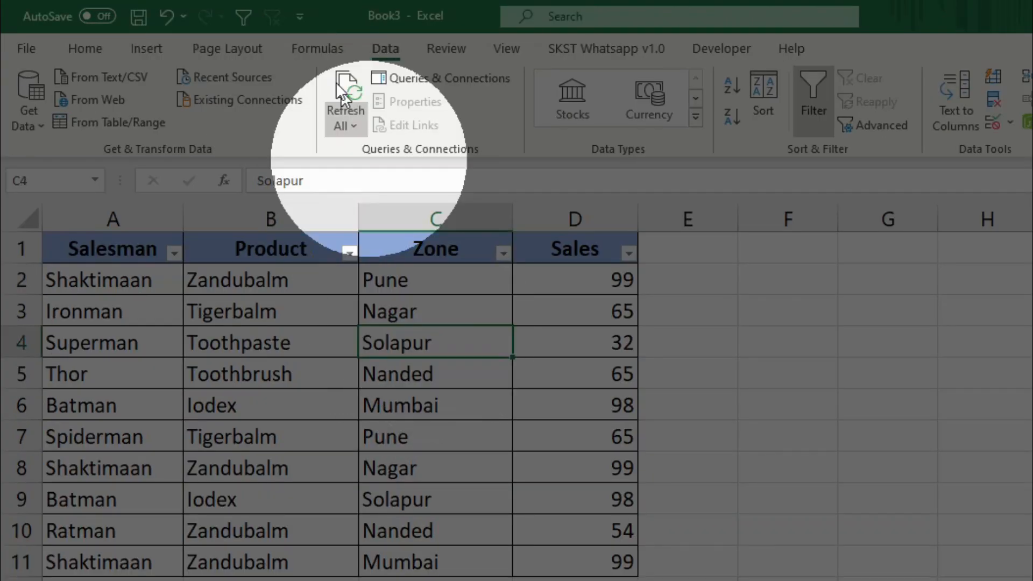
left_click(244, 14)
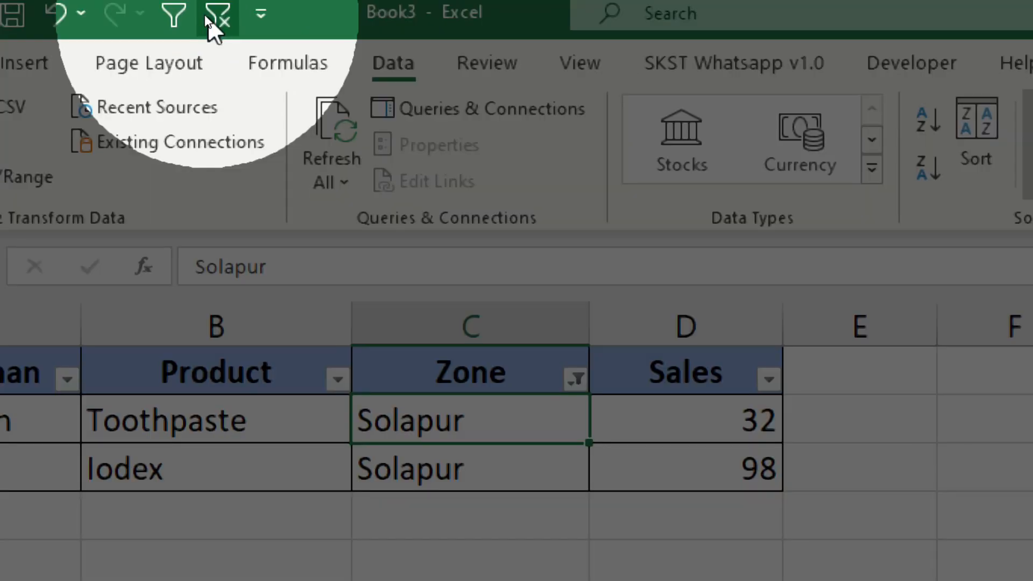
left_click(205, 16)
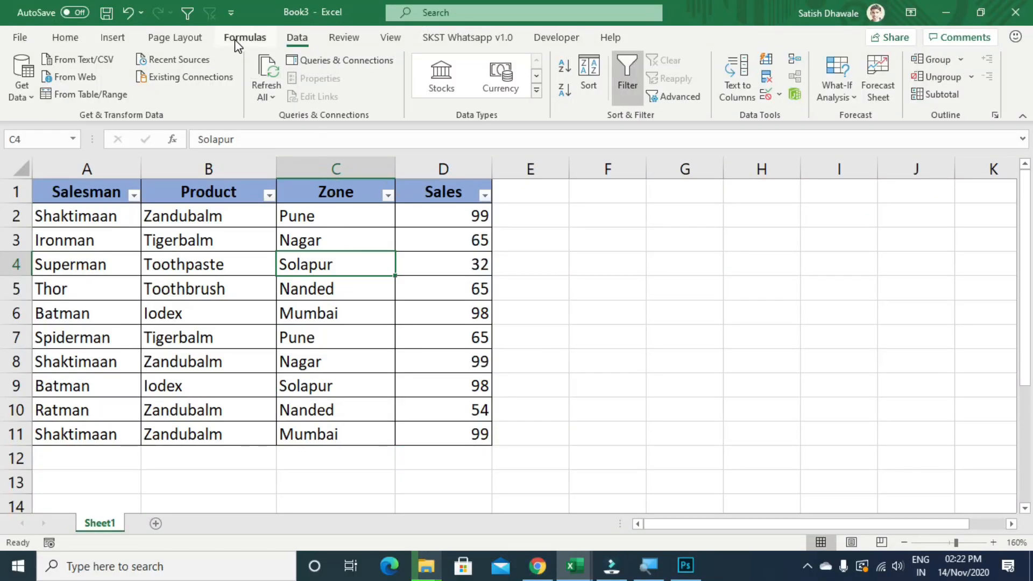
Step: Remove the Clear All Filters and AutoFilter commands from the Quick Access Toolbar
left_click(231, 13)
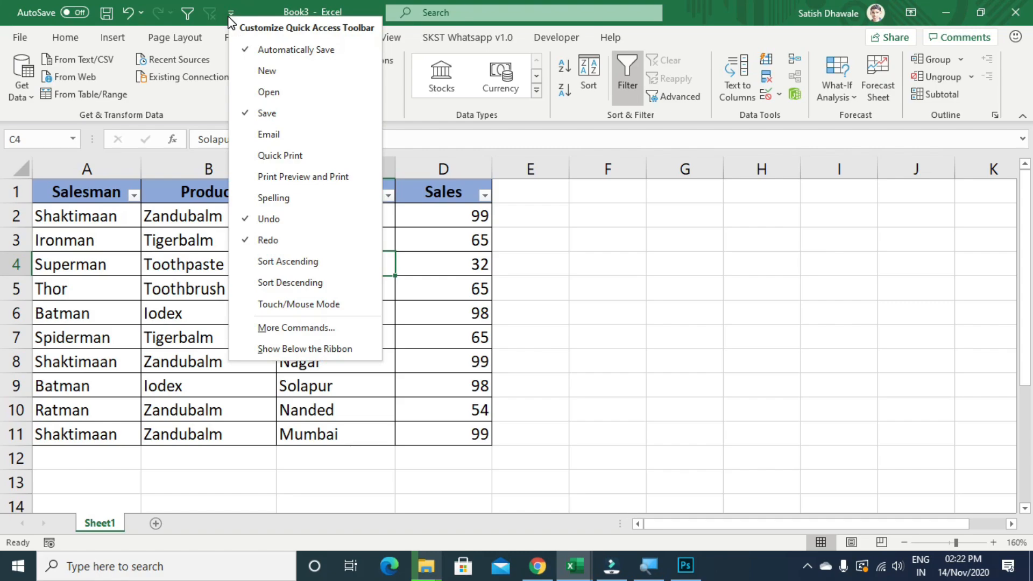
left_click(225, 16)
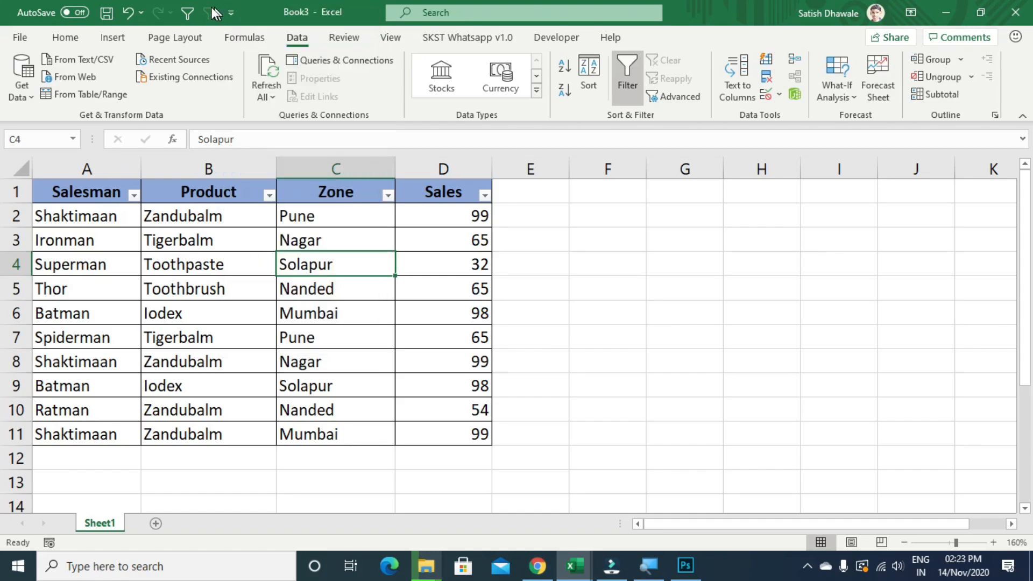
right_click(210, 11)
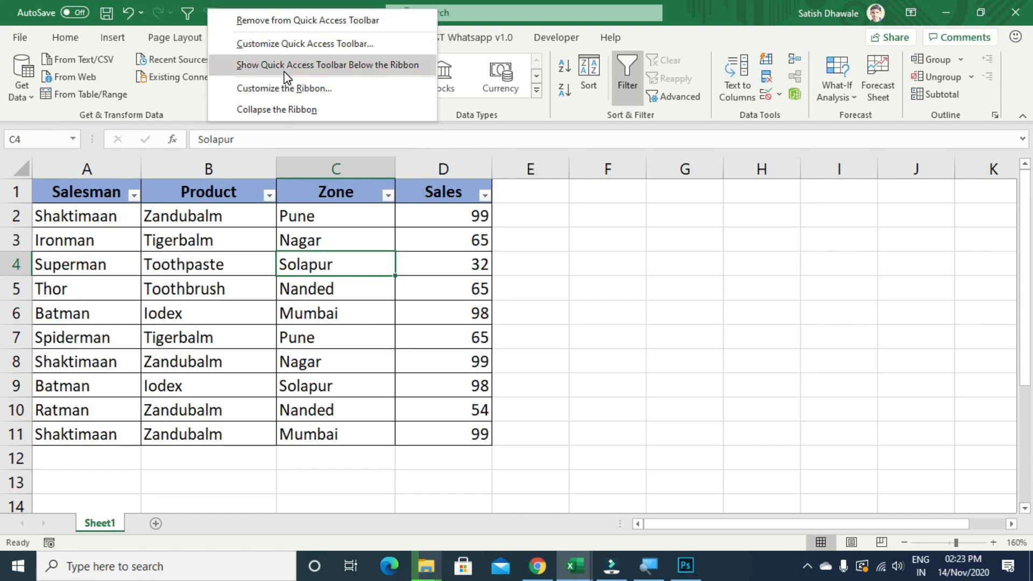
left_click(286, 44)
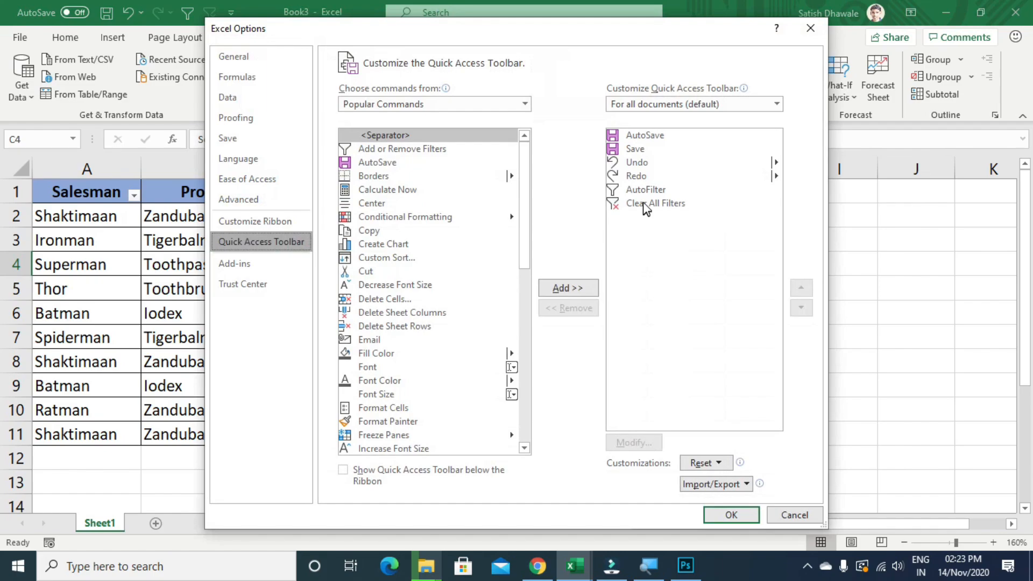
left_click(643, 203)
left_click(572, 308)
left_click(633, 189)
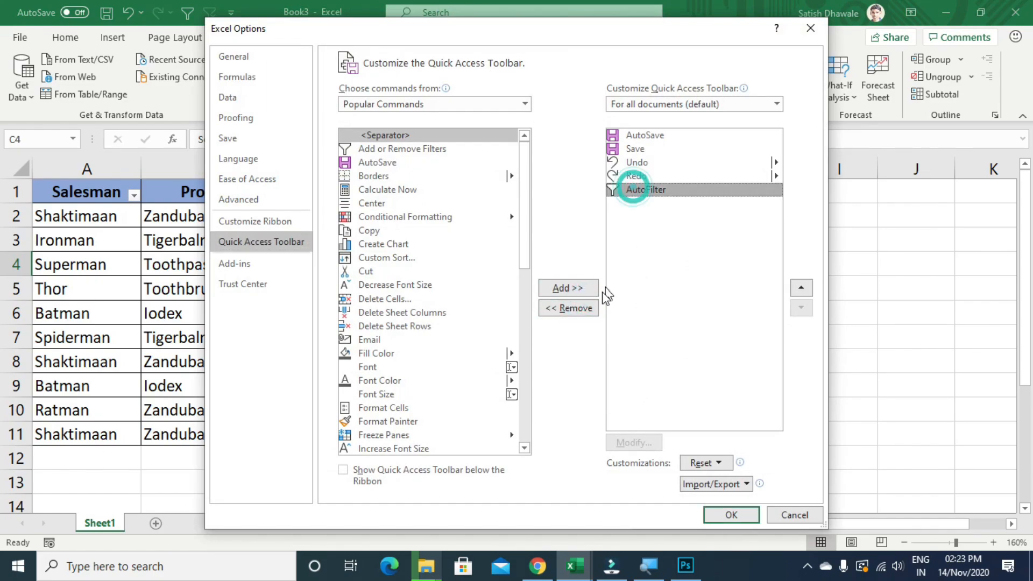
left_click(585, 308)
left_click(730, 515)
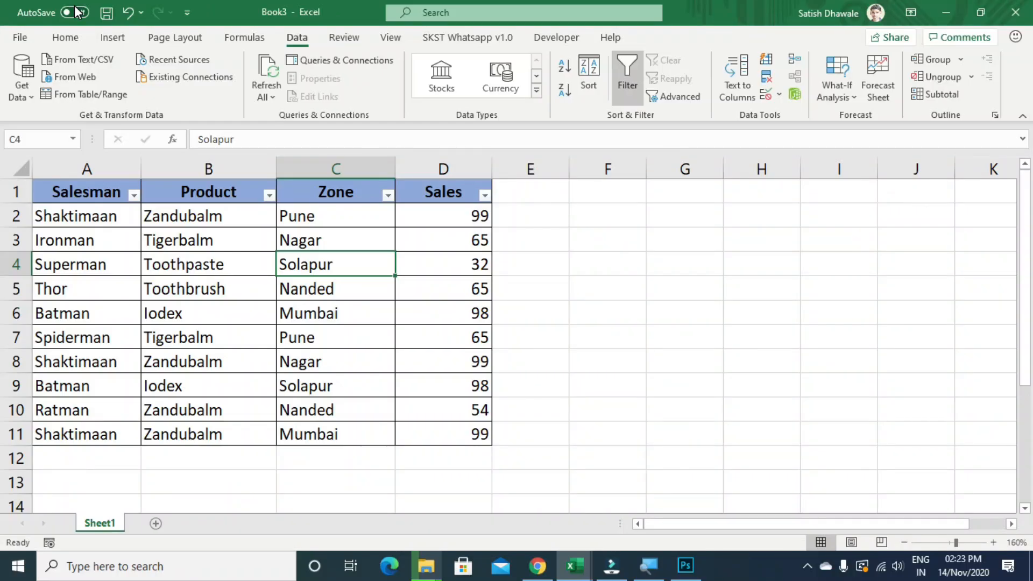
Step: Add the AutoFilter command from All Commands to the Quick Access Toolbar's command list
right_click(175, 12)
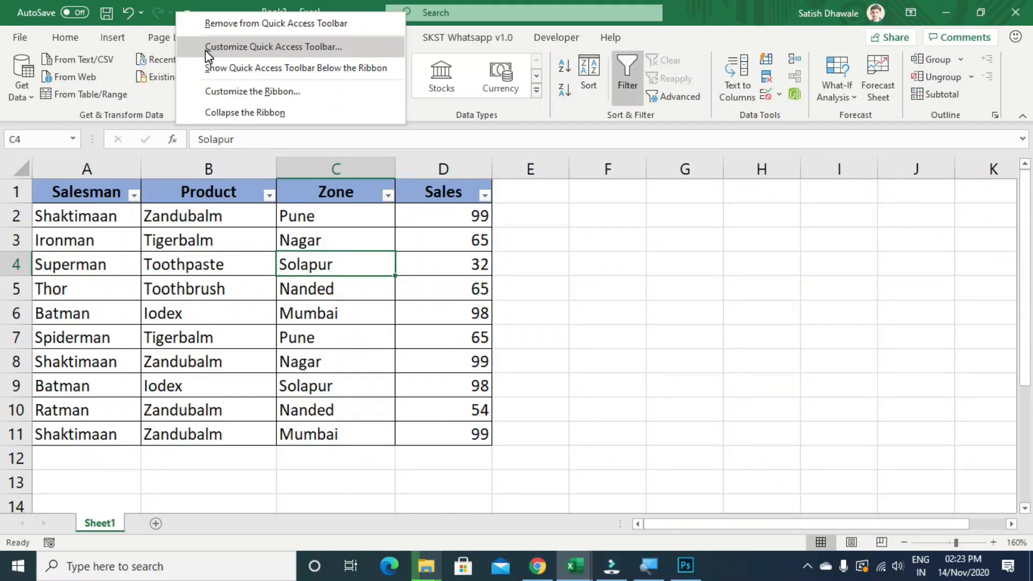
left_click(208, 48)
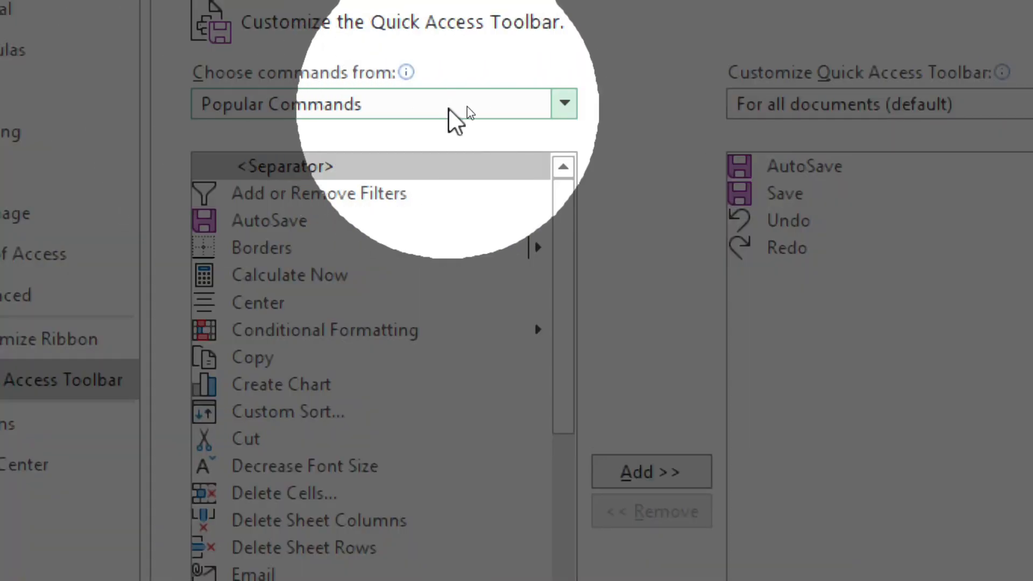
left_click(458, 106)
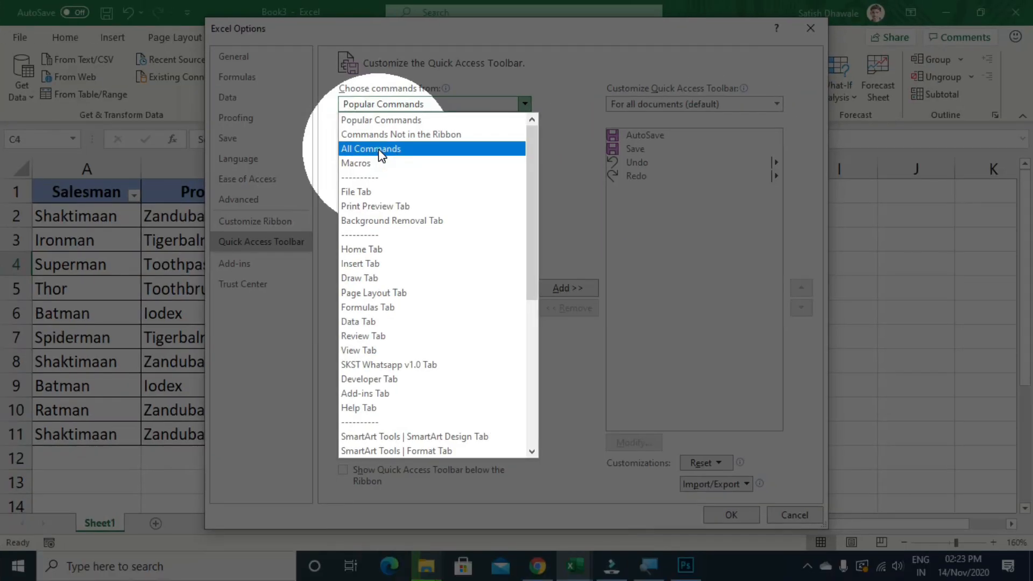
left_click(381, 155)
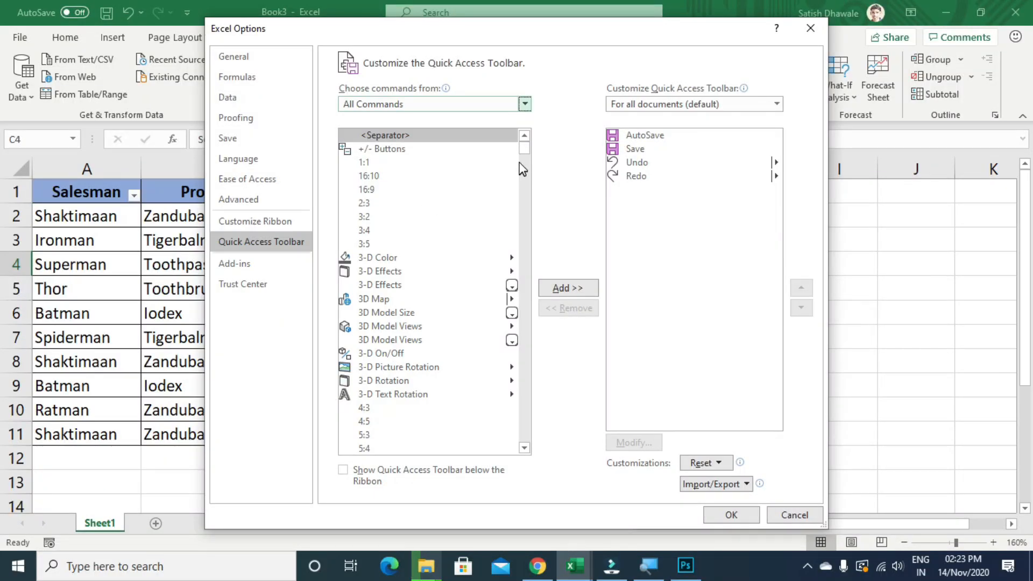
left_click_drag(527, 154, 530, 177)
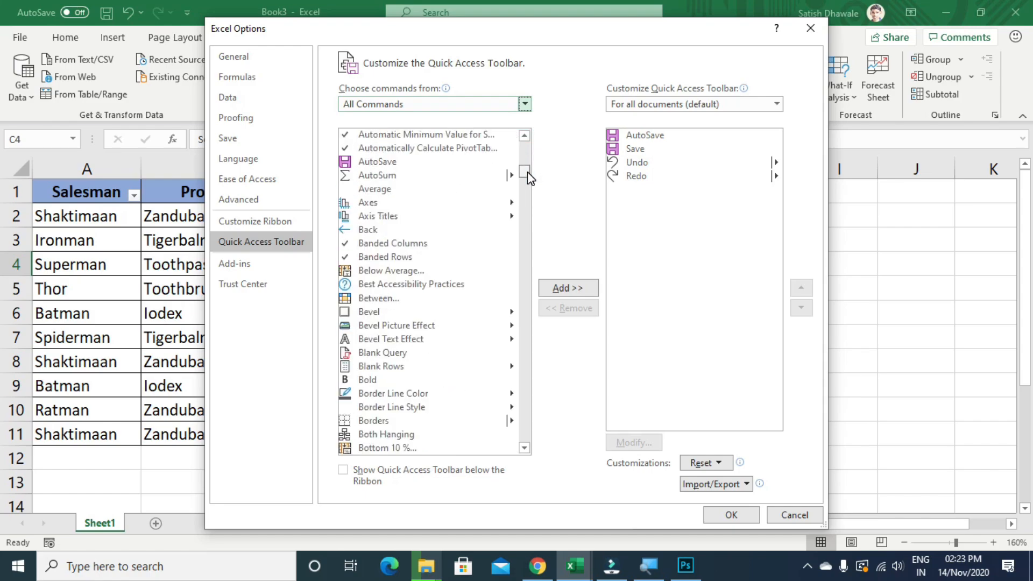
left_click(419, 175)
scroll(417, 175, "up", 5)
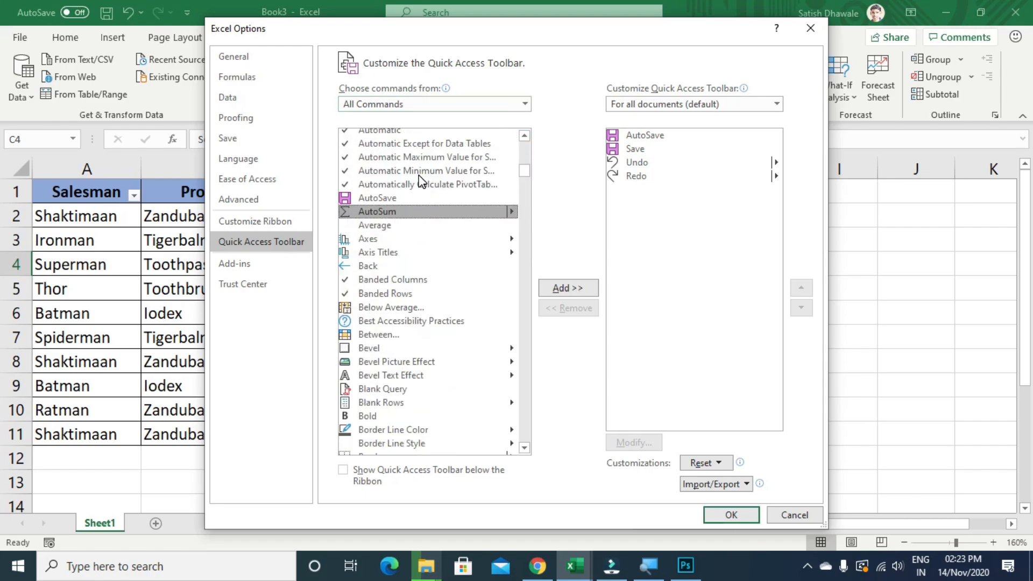
left_click(393, 221)
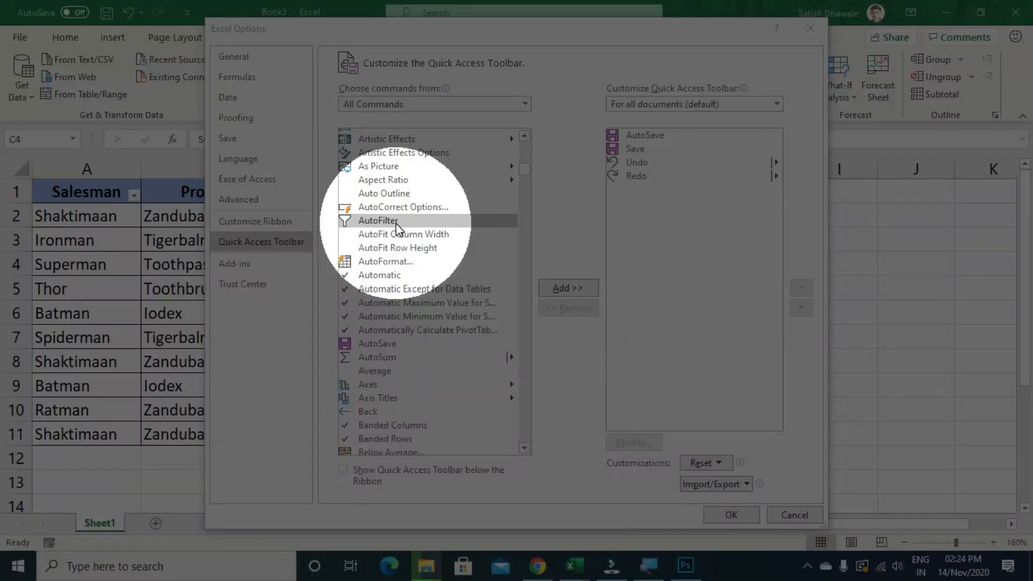
left_click(397, 225)
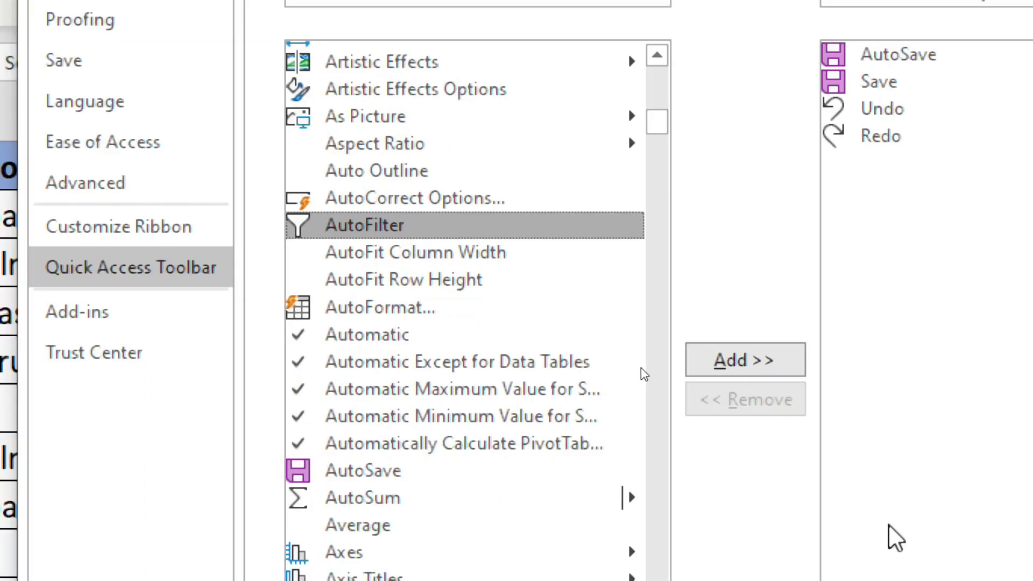
left_click(775, 363)
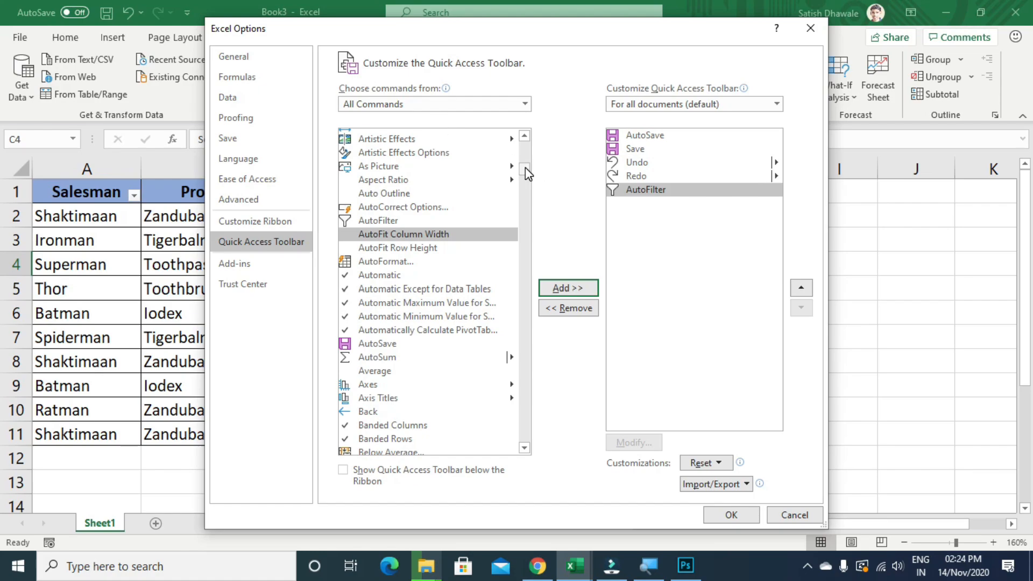
Step: Add the Clear All Filters command to the Quick Access Toolbar and apply the customization
left_click(428, 194)
key("c")
scroll(449, 283, "down", 5)
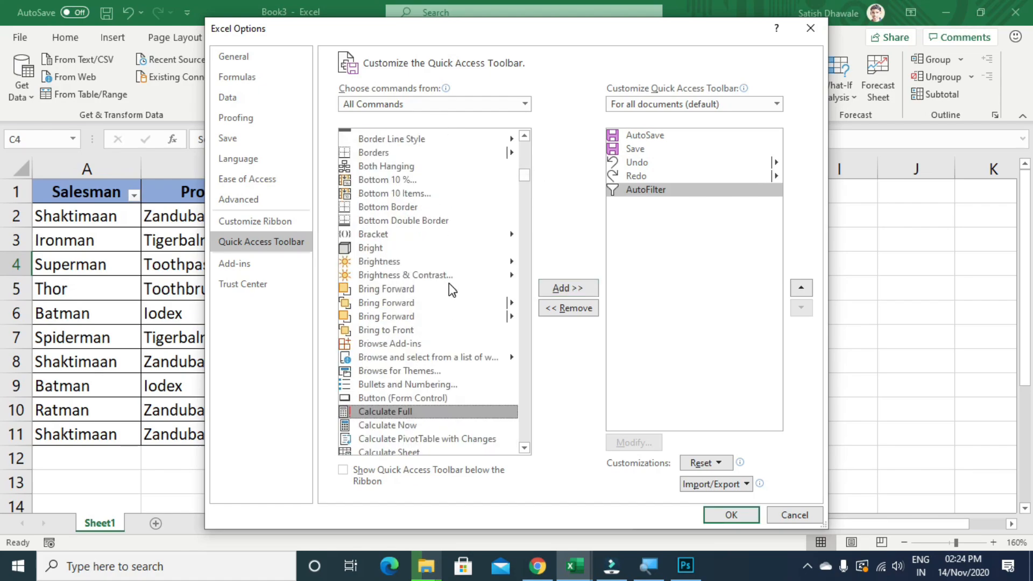
scroll(448, 290, "down", 6)
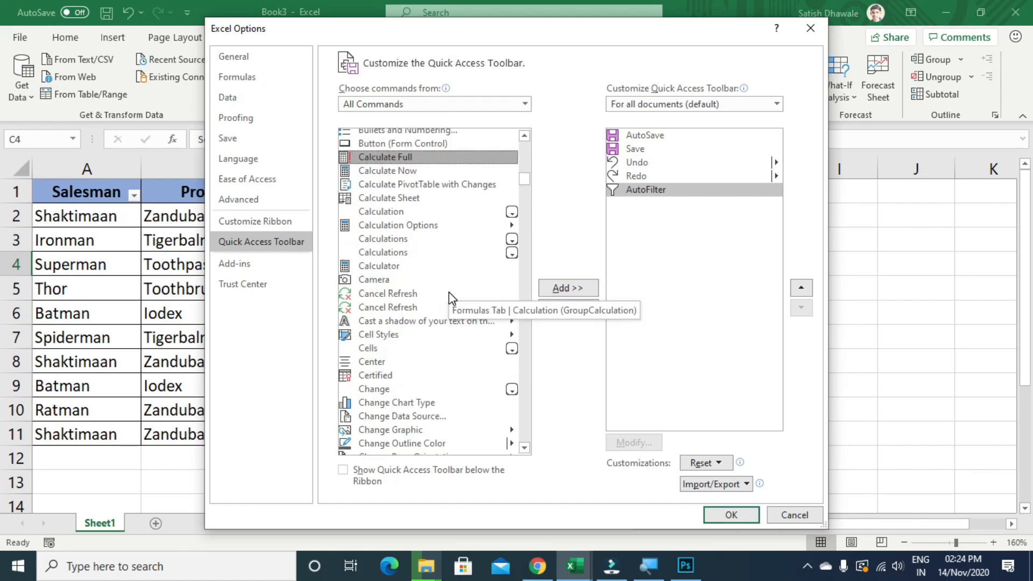
scroll(449, 297, "down", 13)
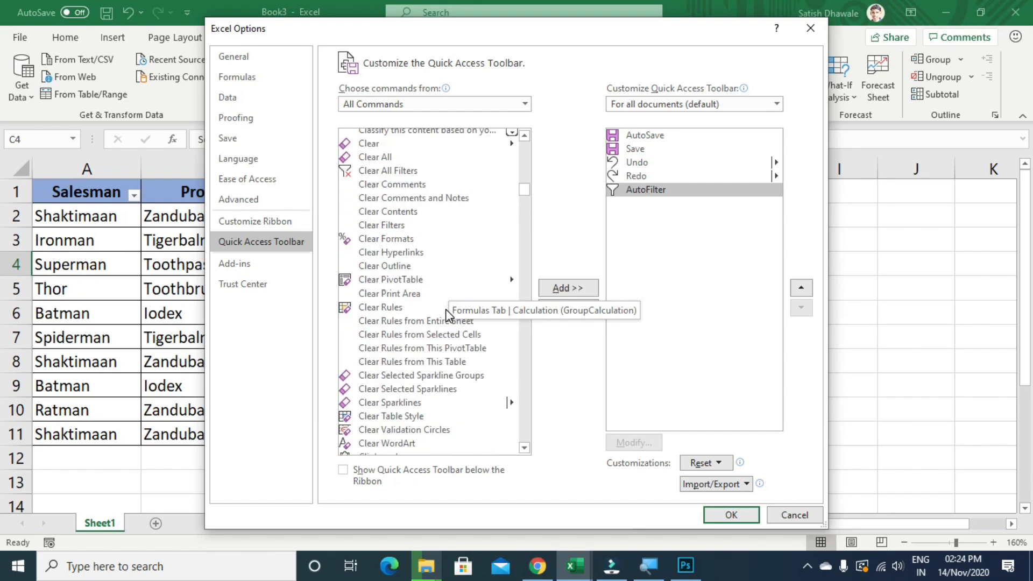
scroll(385, 228, "up", 2)
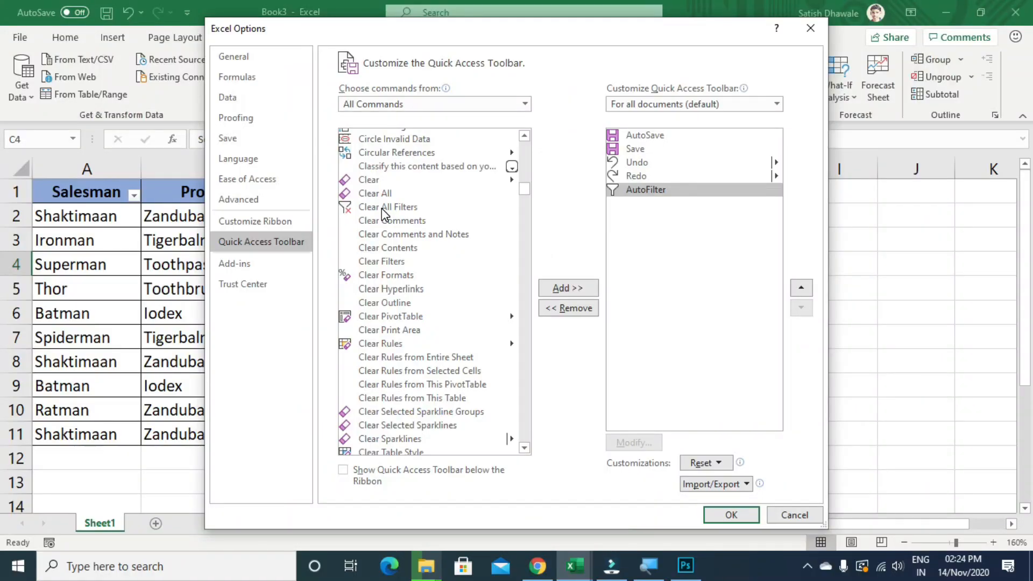
left_click(381, 207)
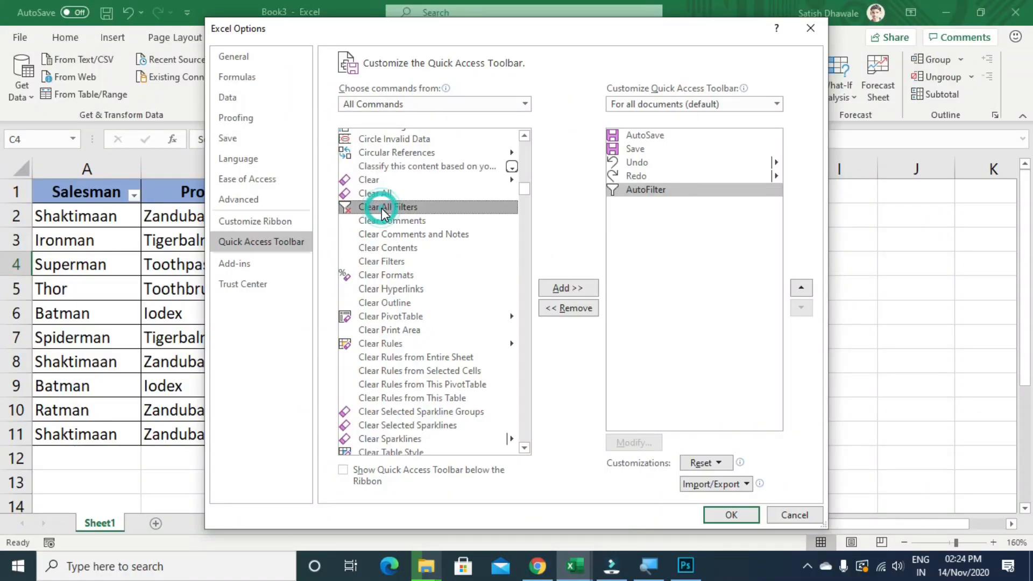
left_click(561, 288)
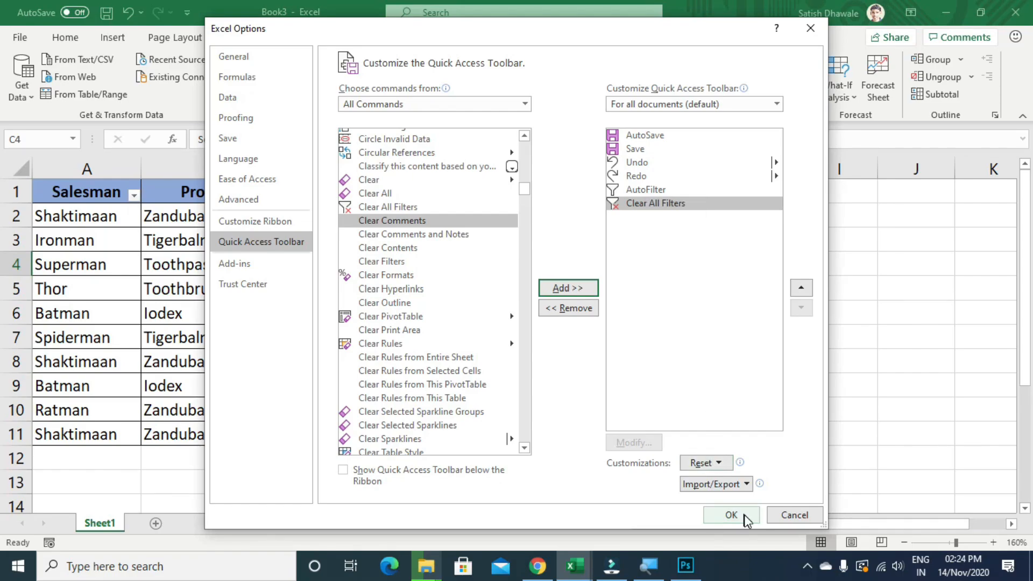
left_click(731, 515)
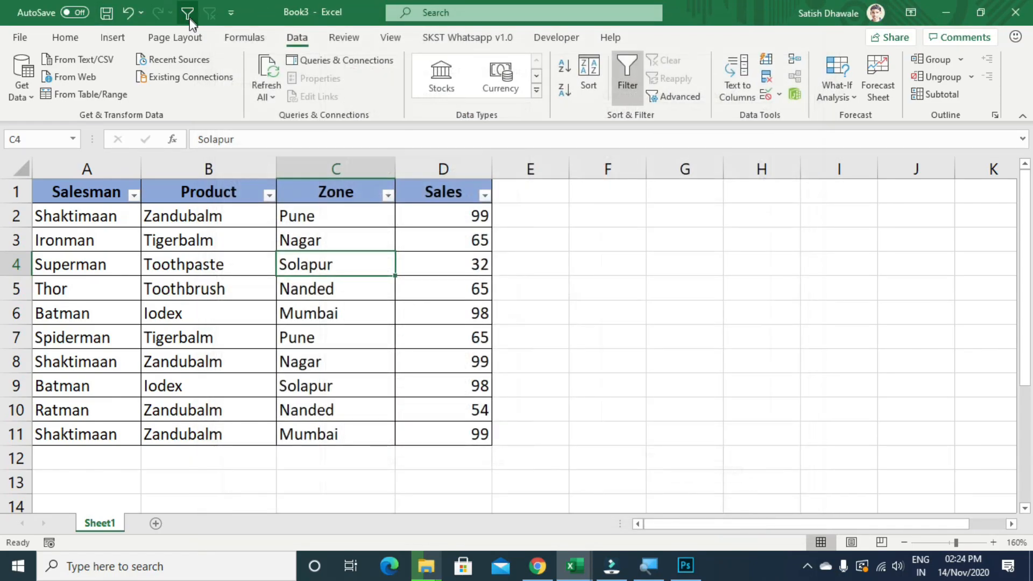
Step: Apply AutoFilter to the Toothbrush value of cell B5 in the Product column, and clear all filters
left_click(322, 296)
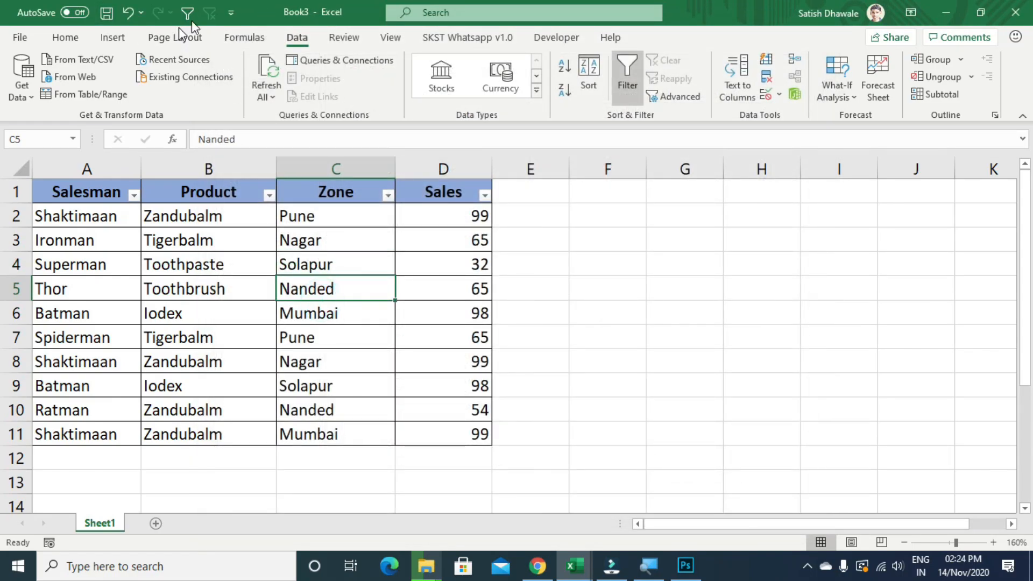
left_click(223, 292)
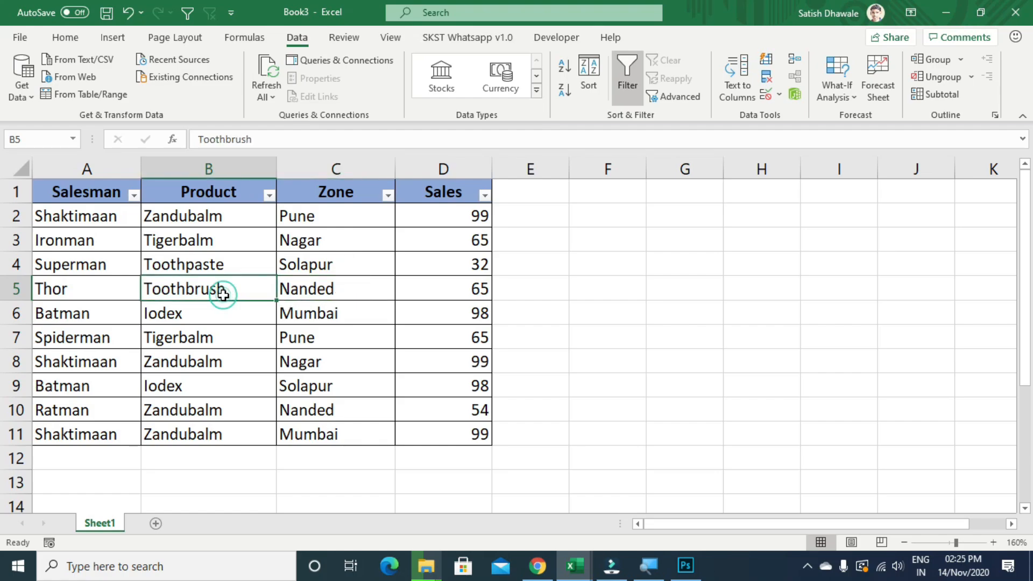
key("alt+5")
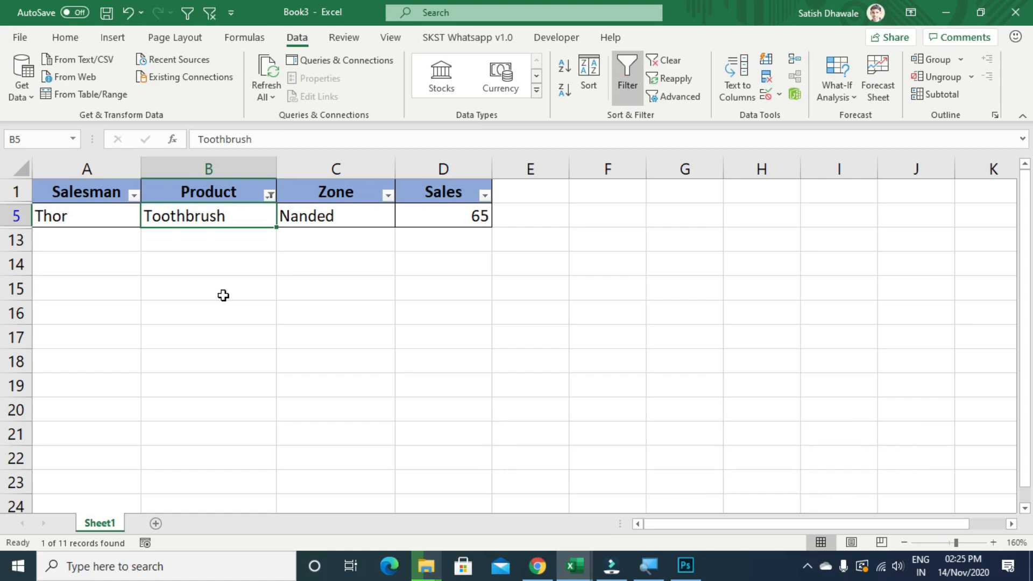
key("alt+6")
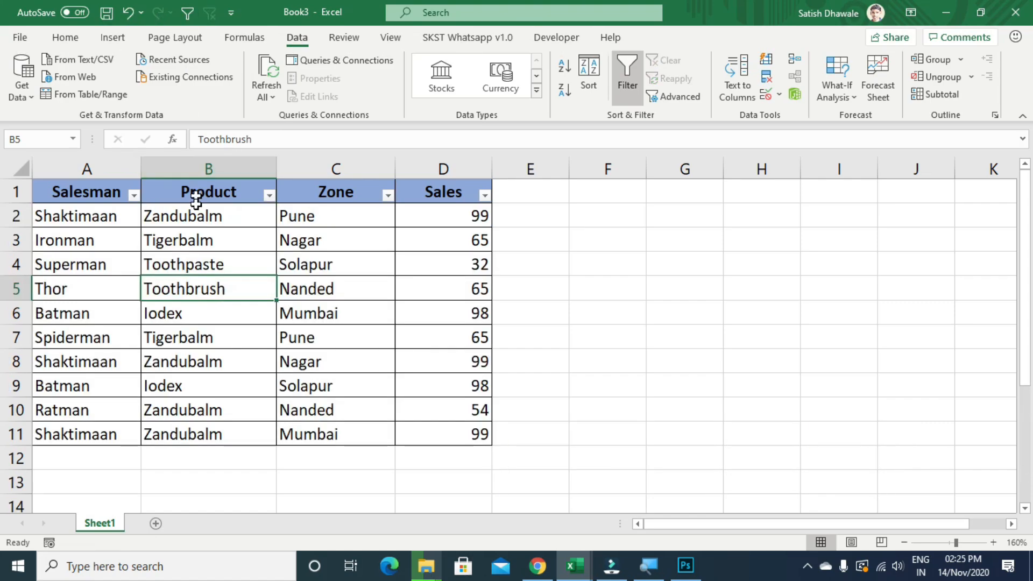
Step: Apply AutoFilter to the Zandubalm value of cell B8 in the Product column, and clear all filters
left_click(213, 366)
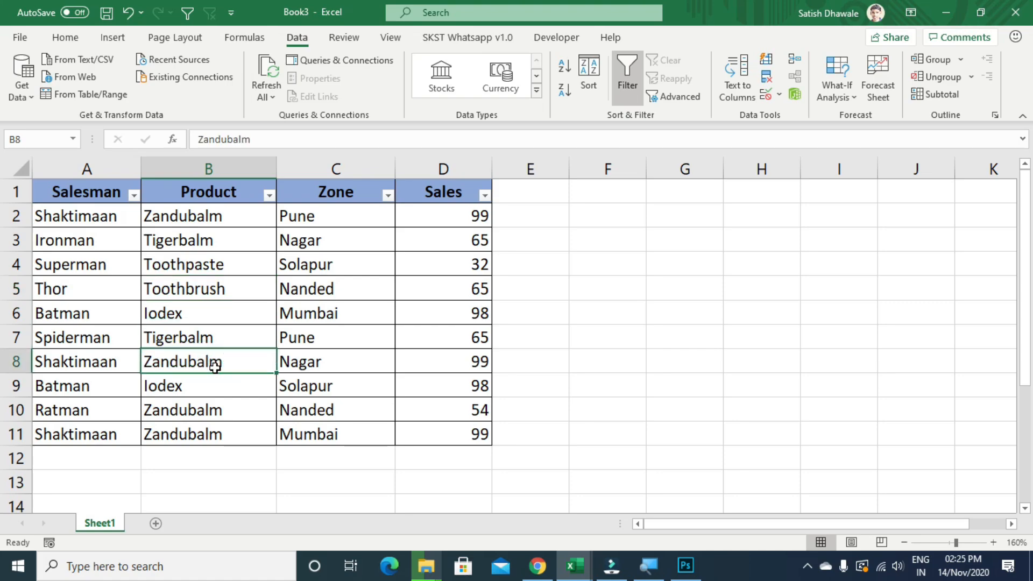
key("alt+5")
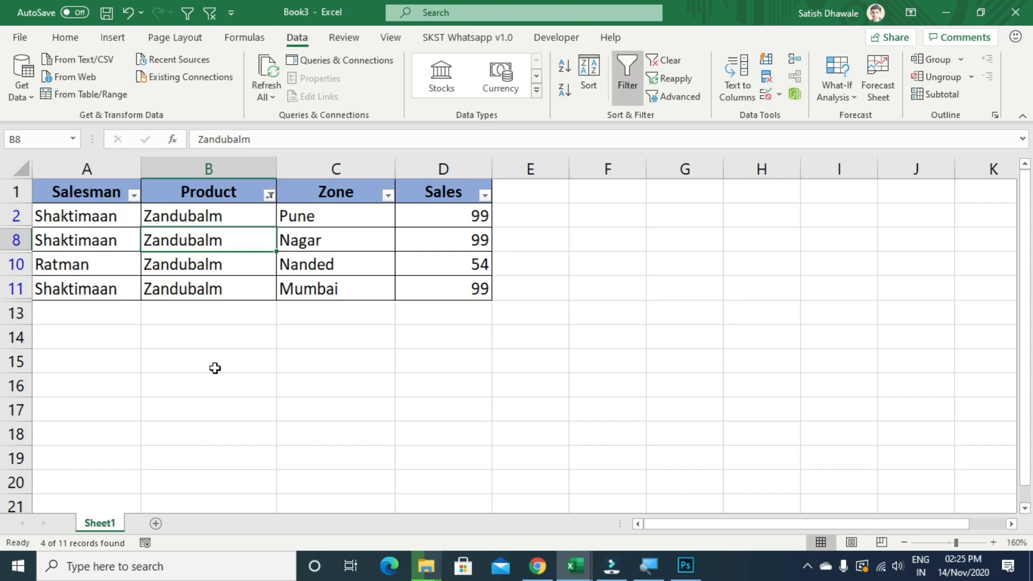
key("alt+6")
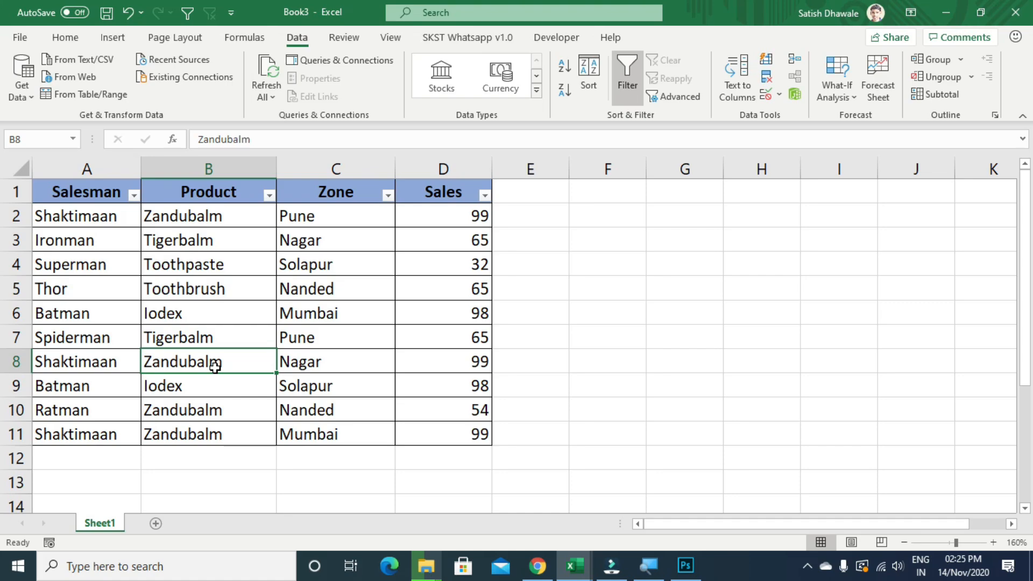
Step: Enter the criterion <80 in cell D12, directly below the Sales column
left_click(342, 368)
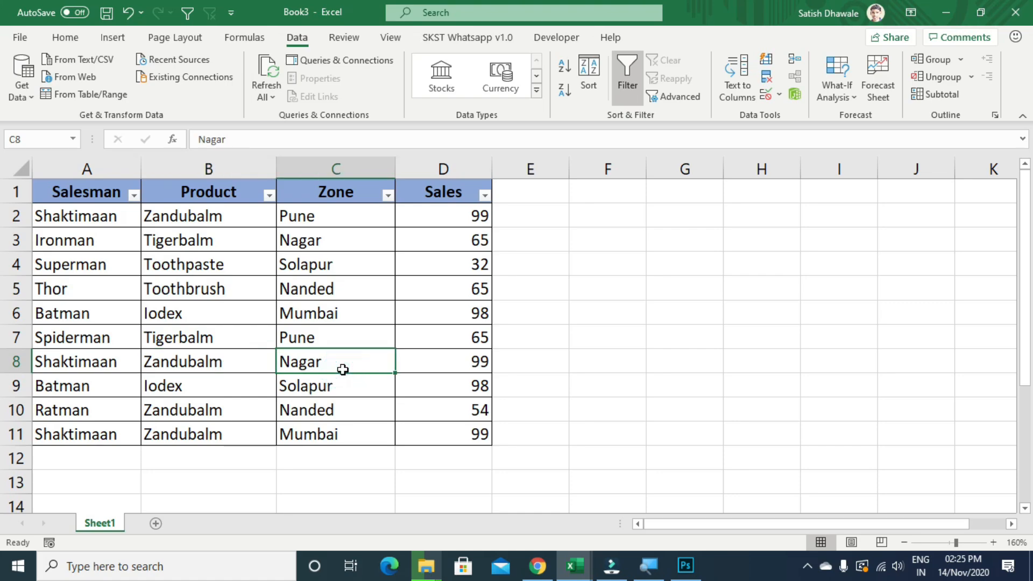
left_click(450, 365)
left_click(481, 457)
type("<80")
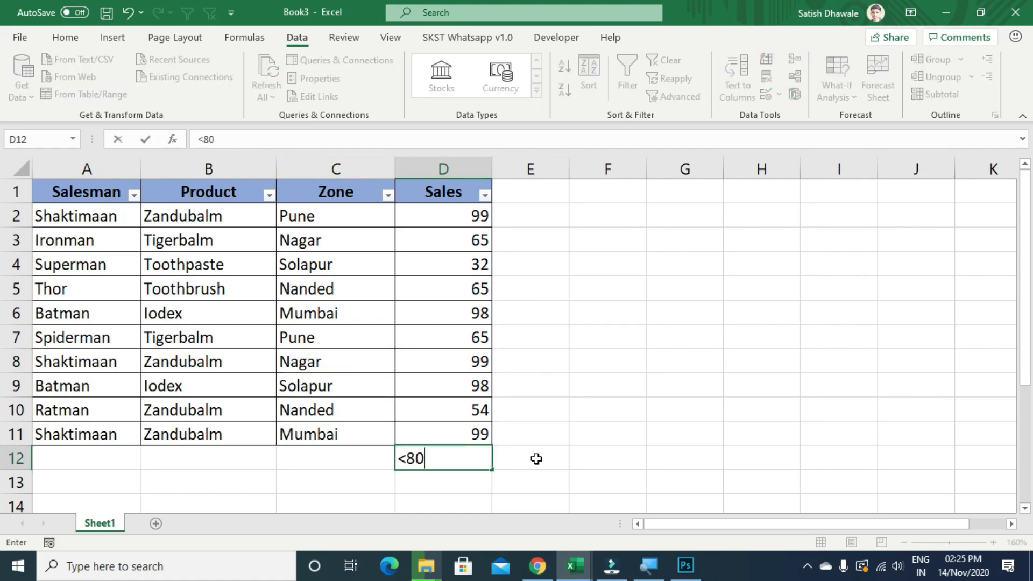
key("ctrl+Return")
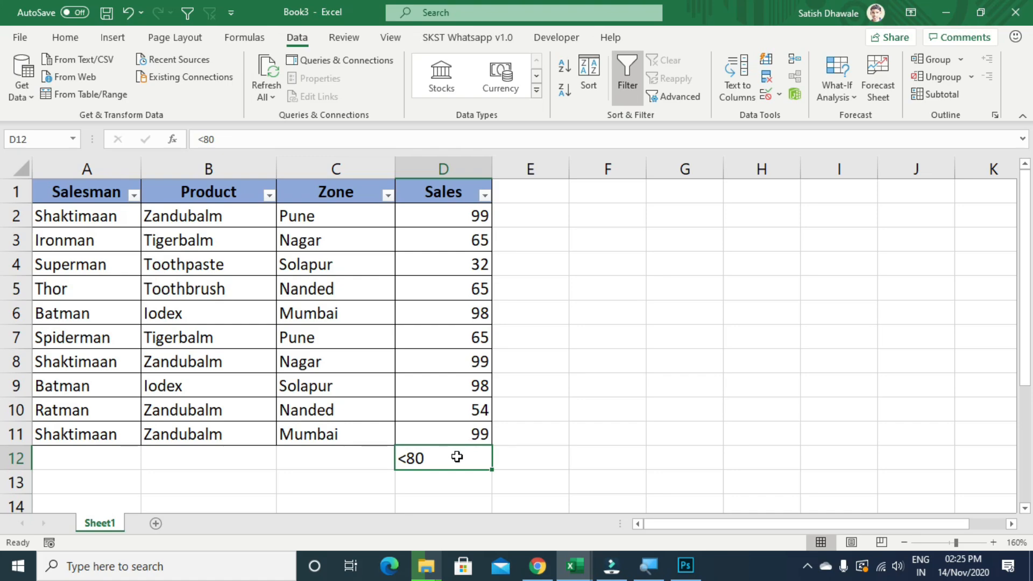
Step: Apply AutoFilter to the Sales column with the <80 criterion in D12, and clear all filters
key("alt+5")
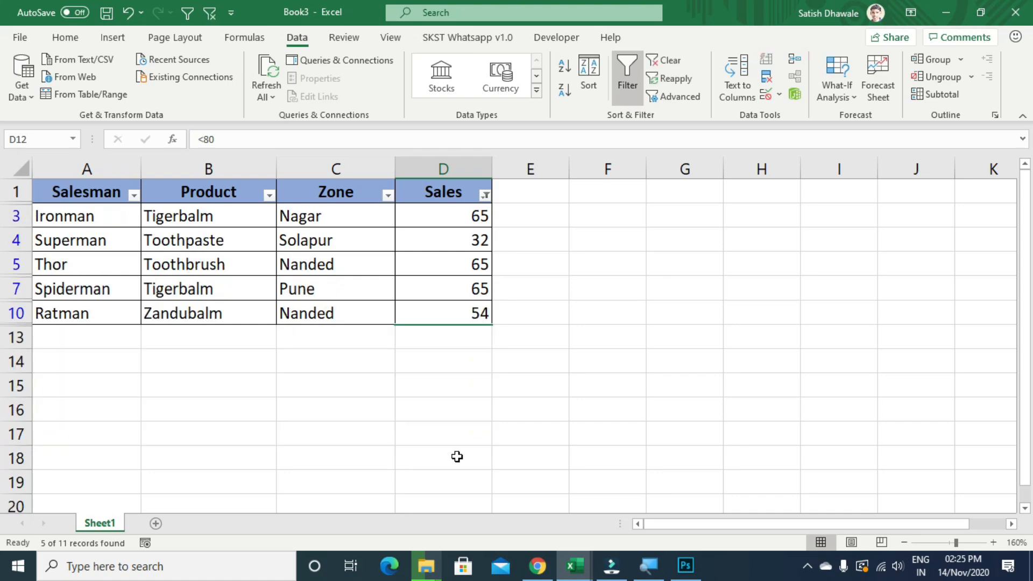
left_click(210, 13)
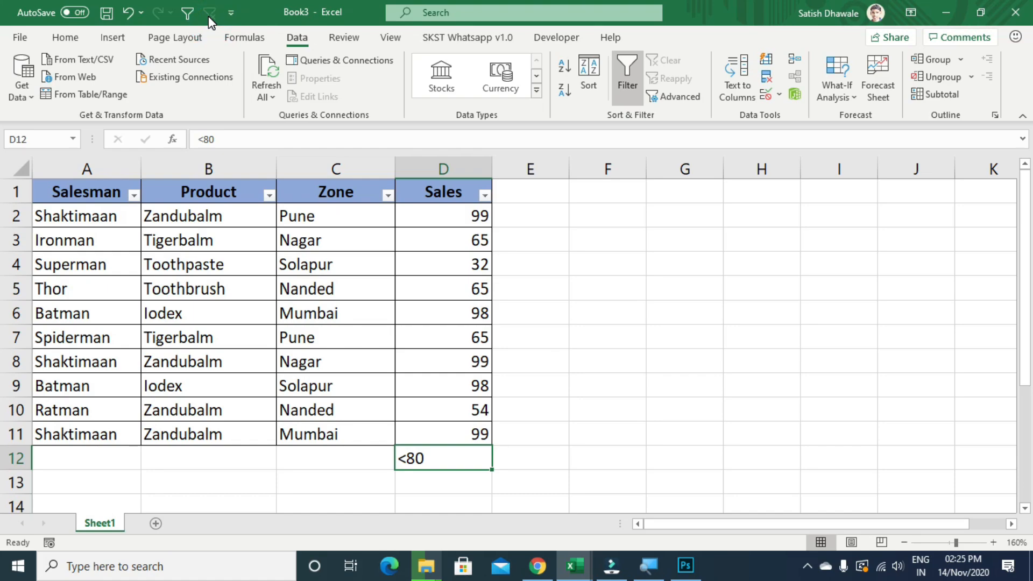
left_click(347, 278)
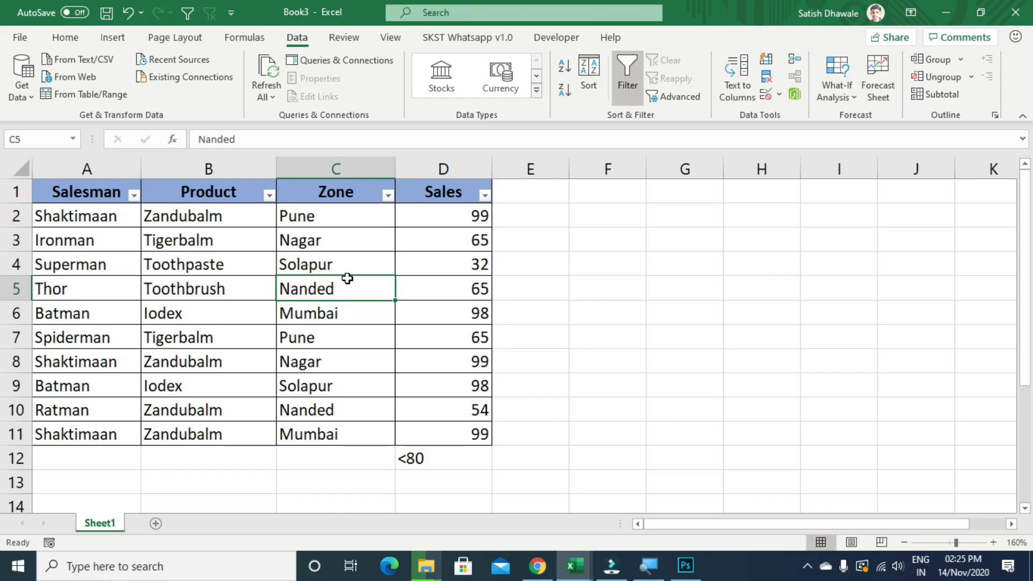
Step: Switch to Chrome and search YouTube for "satish tech"
left_click(537, 566)
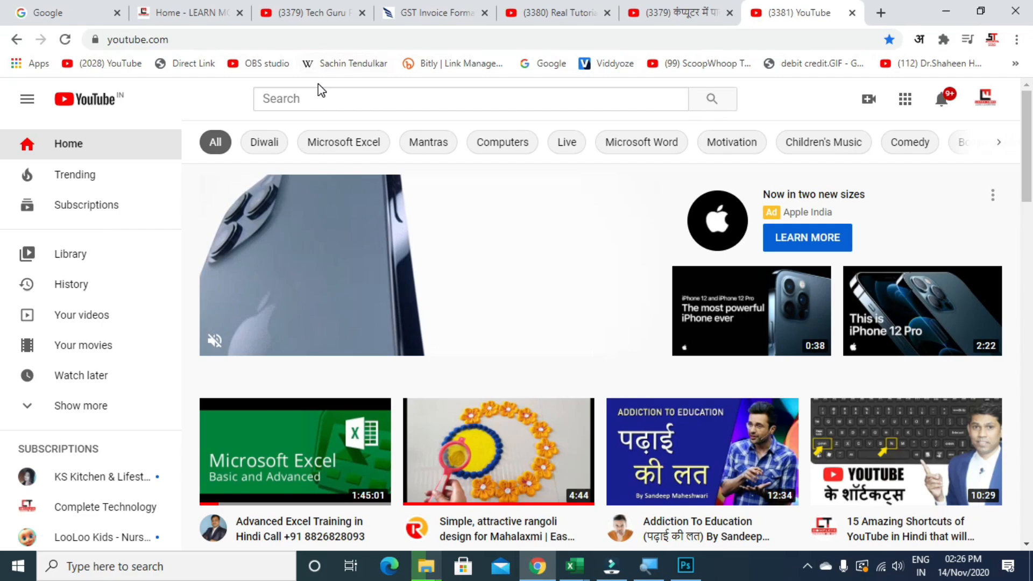
left_click(316, 99)
type("satish tech")
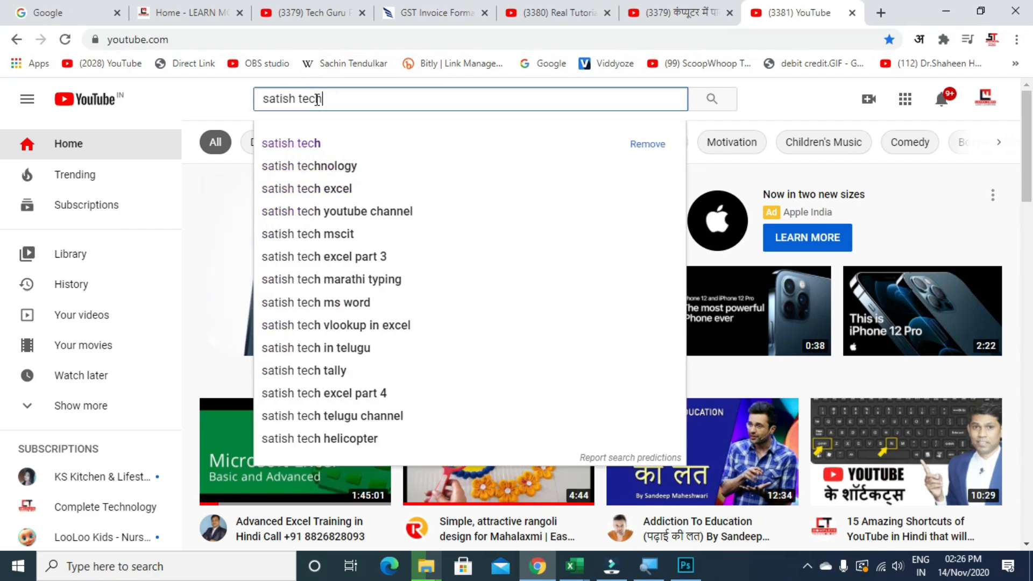
key("Return")
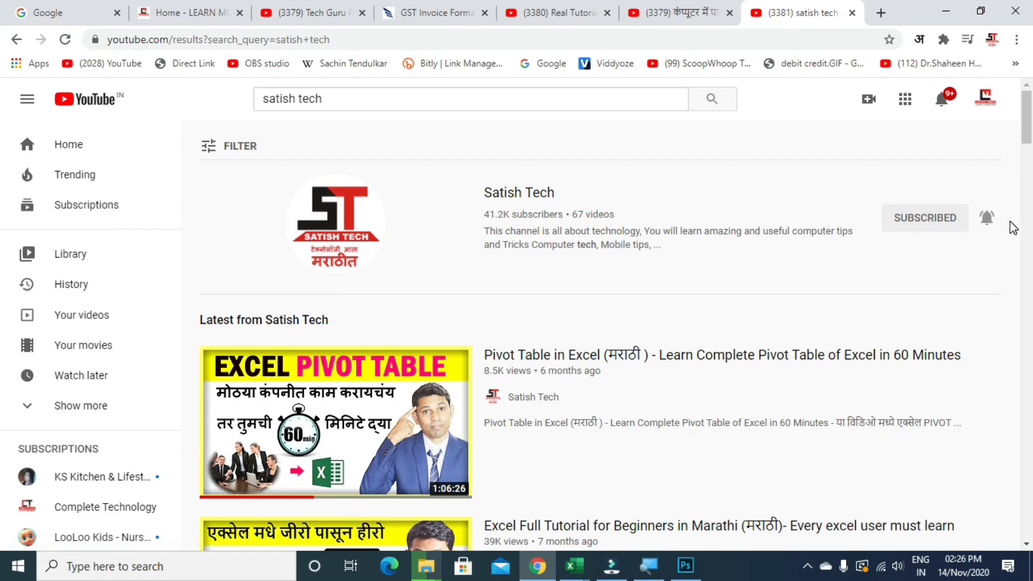
Step: Open the Satish Tech channel and look through its videos and created playlists
left_click(404, 228)
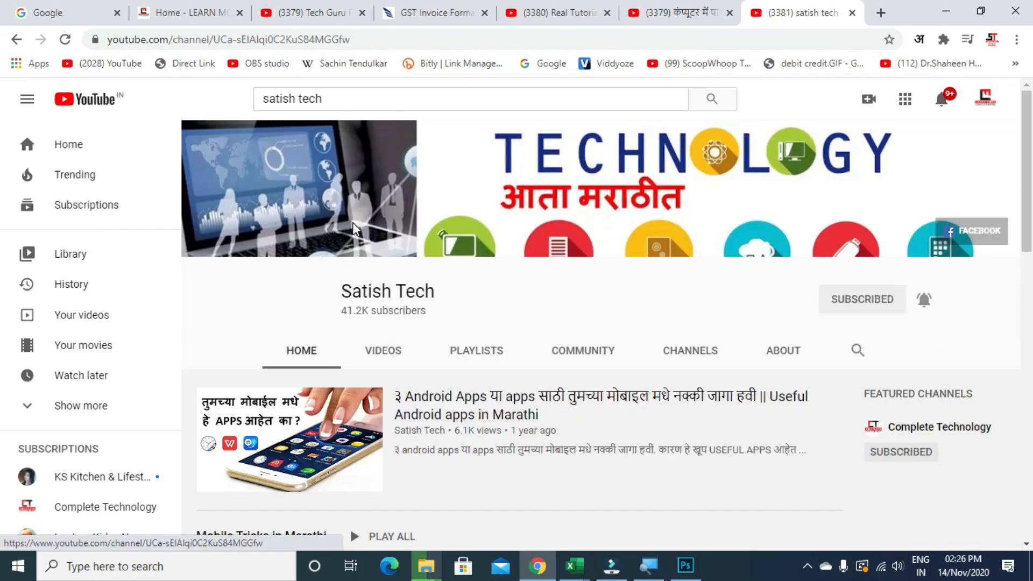
scroll(392, 255, "down", 3)
left_click(392, 202)
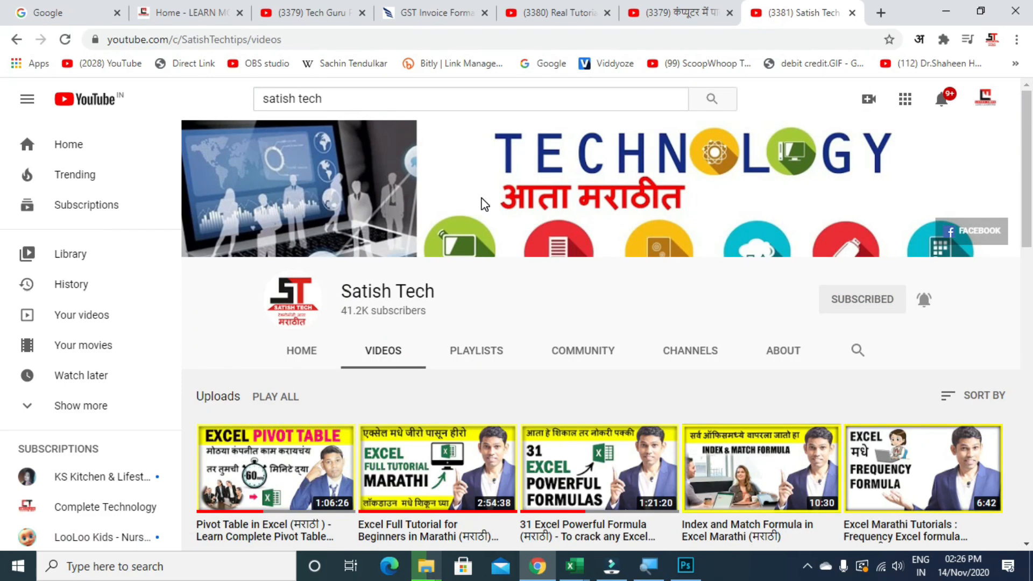
left_click(477, 351)
scroll(301, 334, "down", 3)
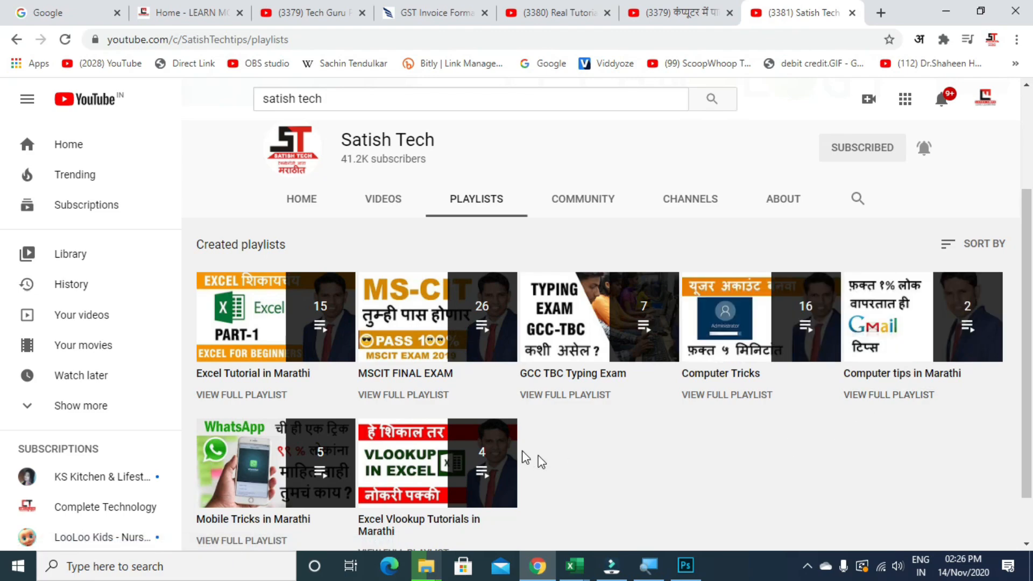
Step: Browse the Satish Tech channel's remaining sections, and look through the course offers on the open learnmorepro.com home page
left_click(301, 198)
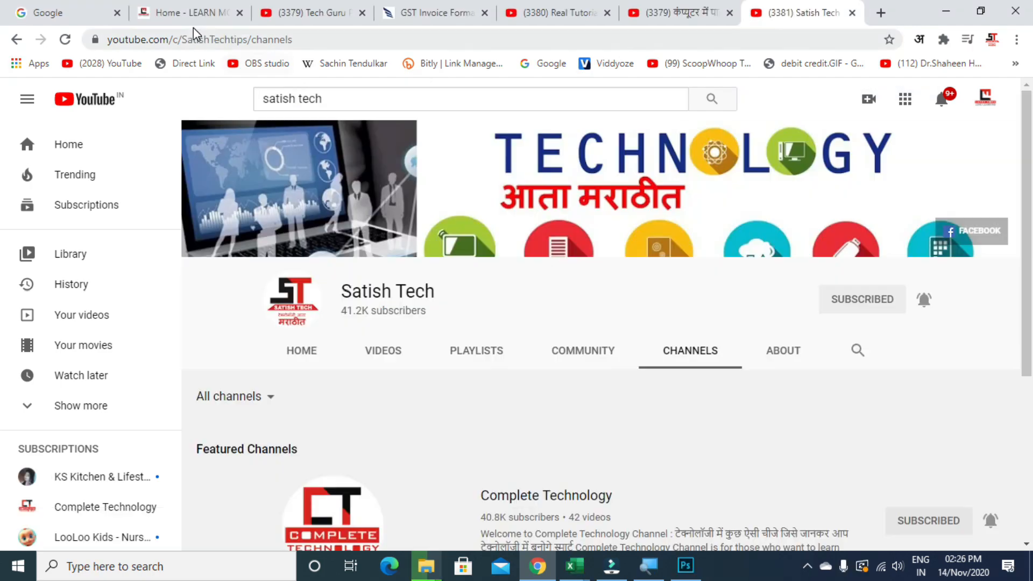
left_click(192, 21)
scroll(430, 291, "down", 7)
scroll(430, 291, "down", 1)
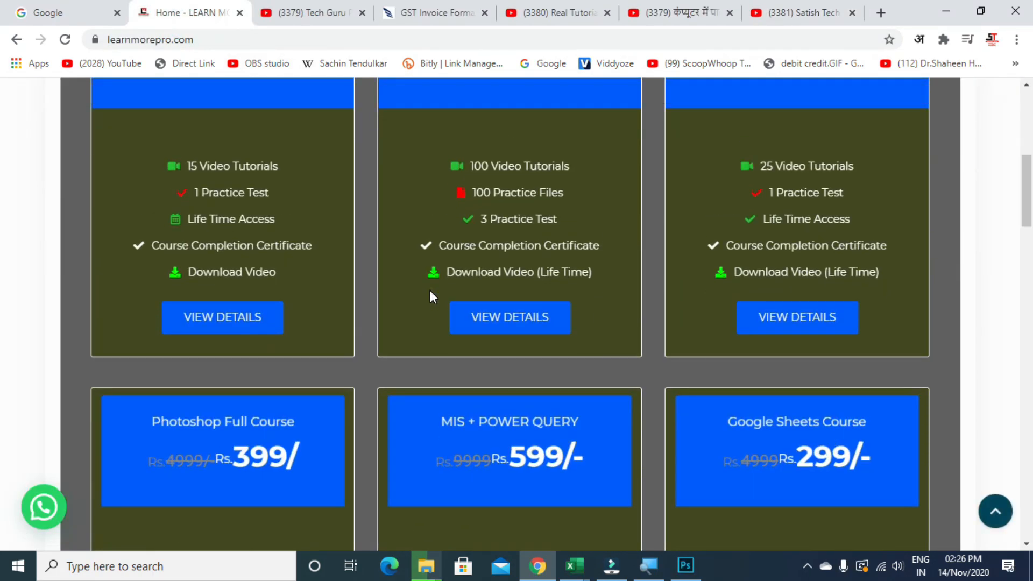
Step: Open the Courses page of Learn More Pro and look through the listed courses
scroll(431, 291, "up", 6)
left_click(152, 161)
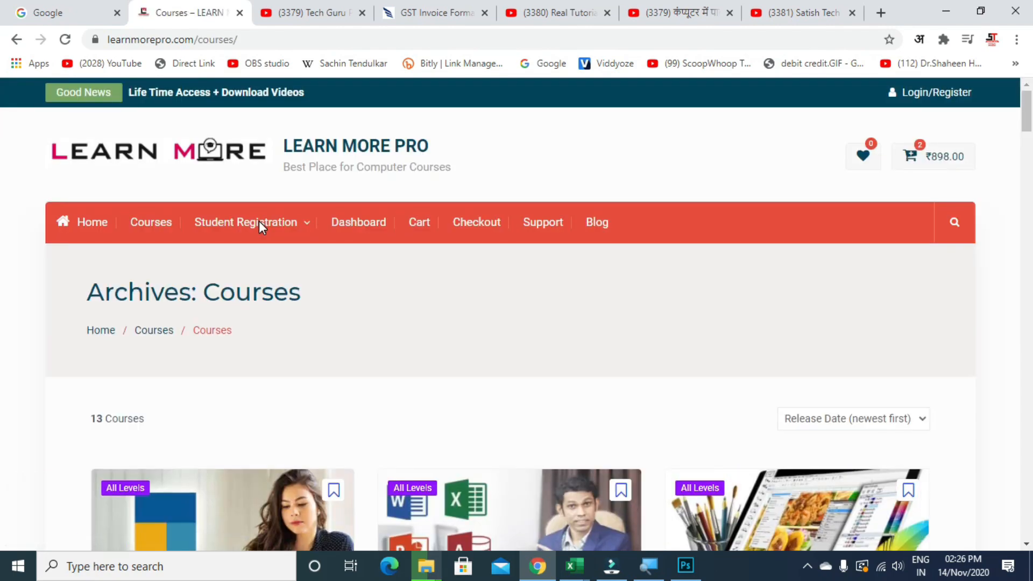
scroll(289, 257, "down", 6)
scroll(289, 257, "down", 10)
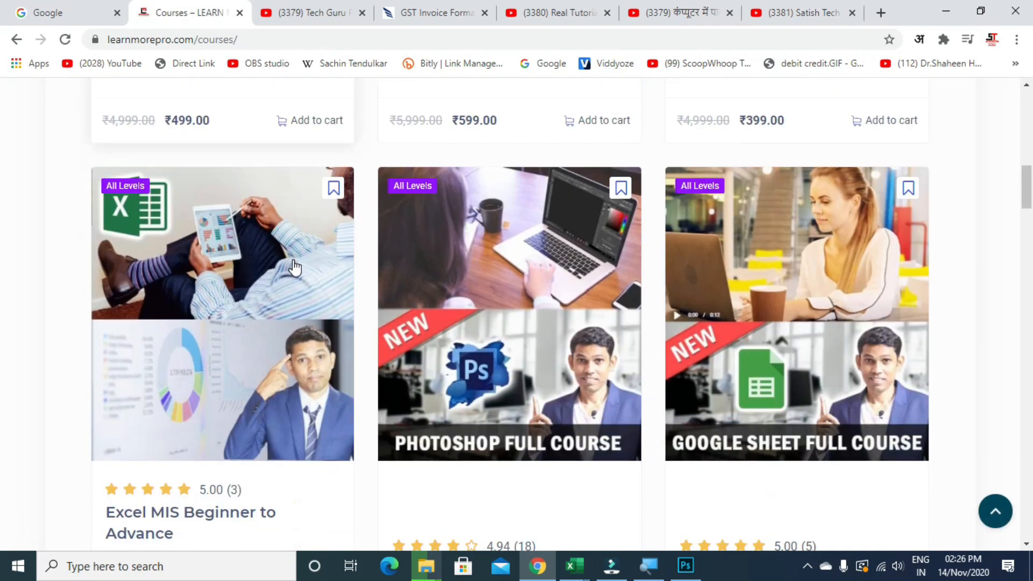
scroll(295, 268, "down", 7)
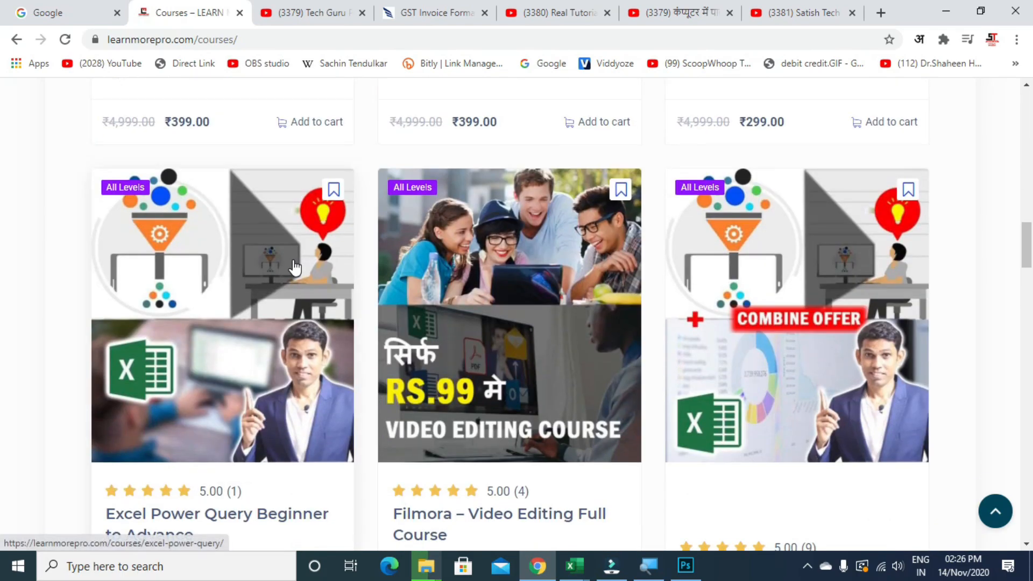
scroll(301, 276, "up", 3)
scroll(304, 279, "up", 15)
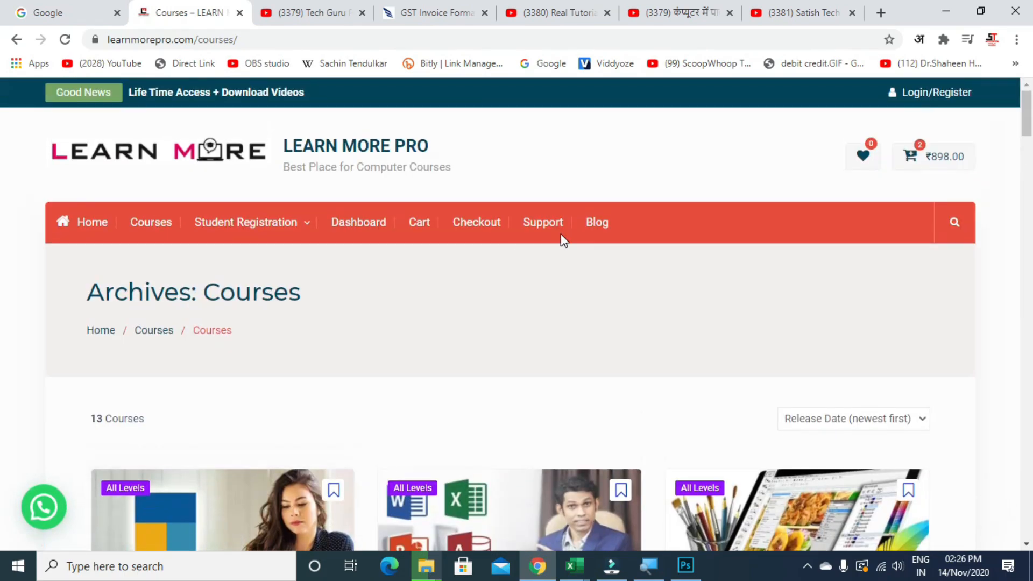